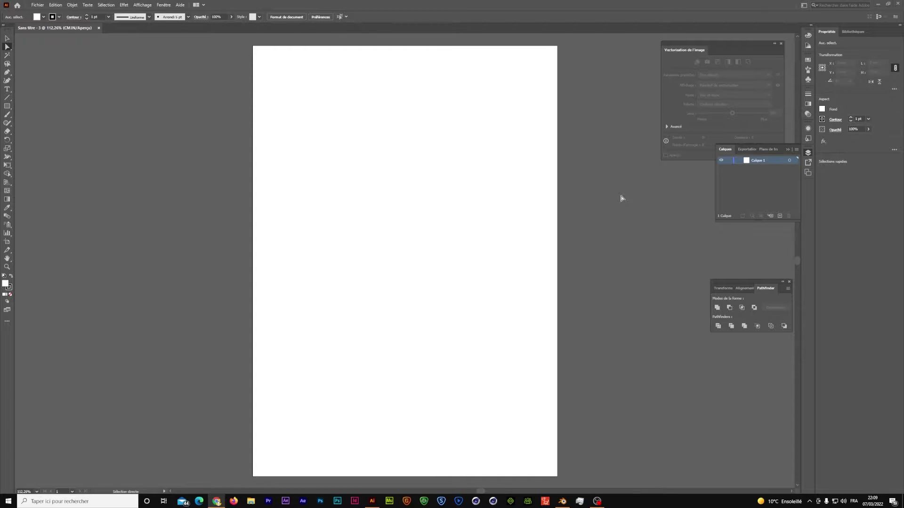
# Paste the I ♥ NY logo image and fit the artboard to the artwork bounds
pyautogui.click(401, 216)
pyautogui.press('v')
pyautogui.hotkey('ctrl', 'v')
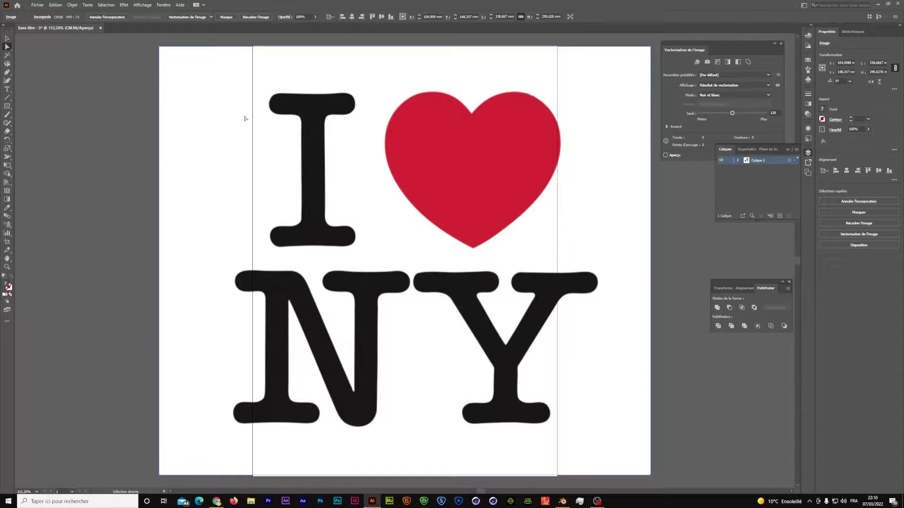
pyautogui.click(72, 4)
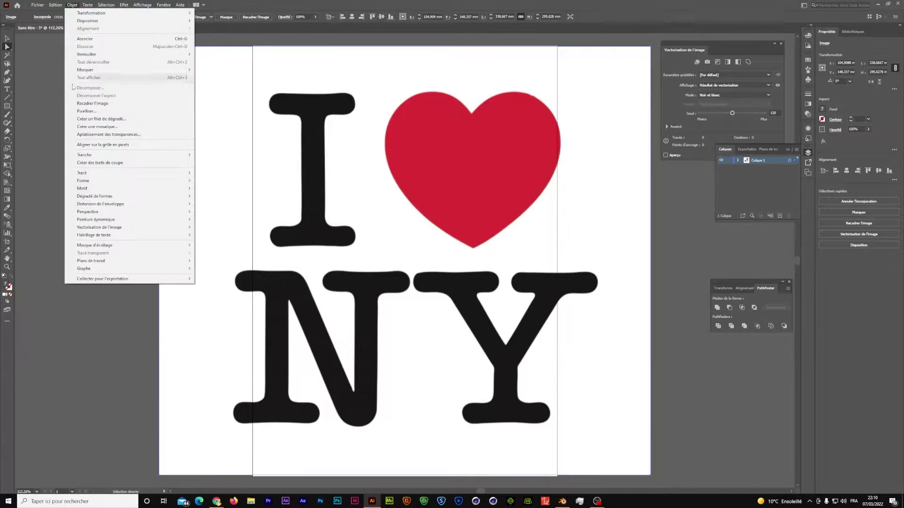
pyautogui.moveTo(91, 261)
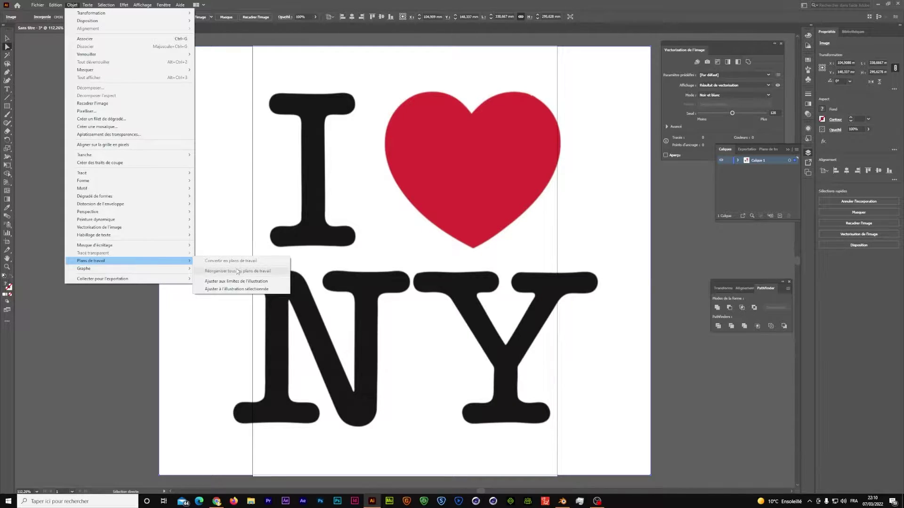
pyautogui.click(240, 282)
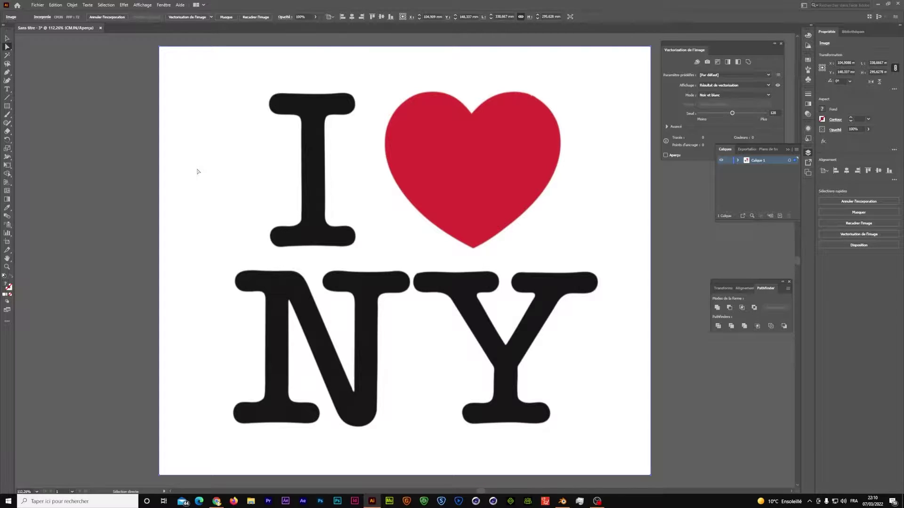
# Image-trace the logo with the Photo haute fidélité (High Fidelity Photo) preset
pyautogui.click(164, 5)
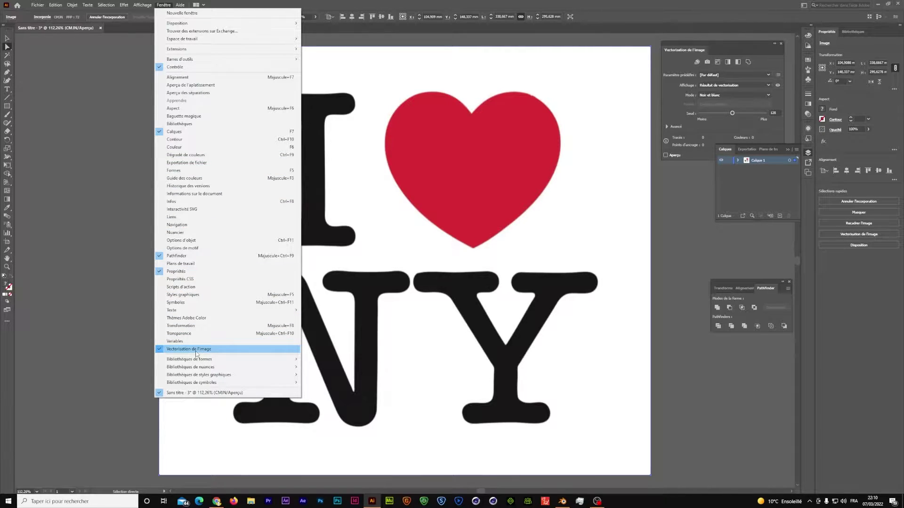
pyautogui.click(742, 77)
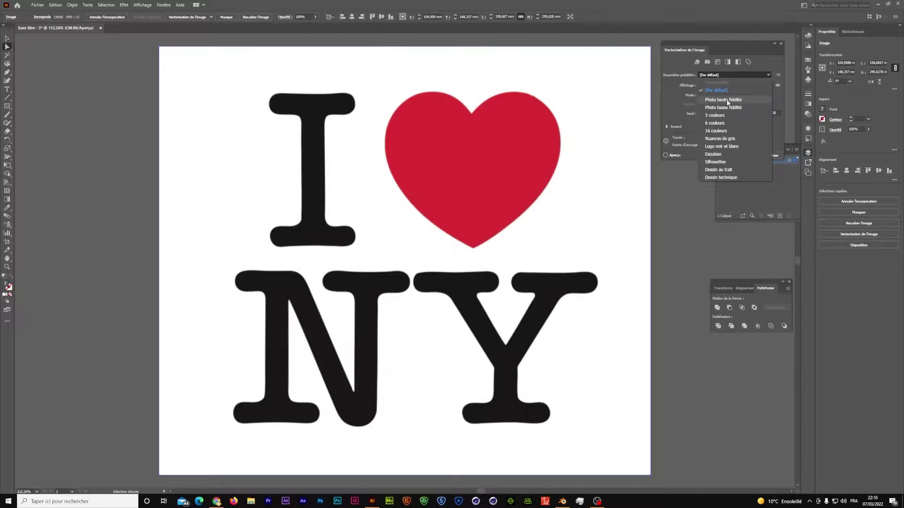
pyautogui.click(728, 101)
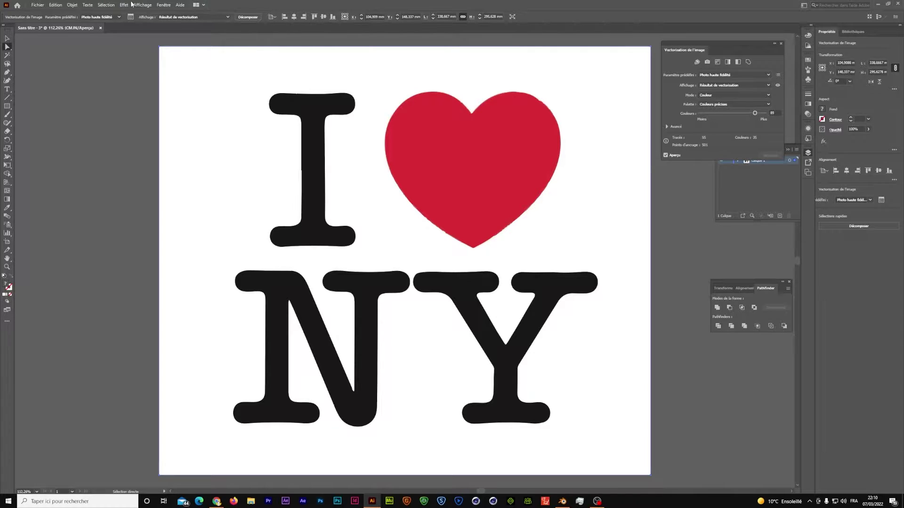
# Expand the trace into paths, check them in Outline view, and select the red heart
pyautogui.click(251, 19)
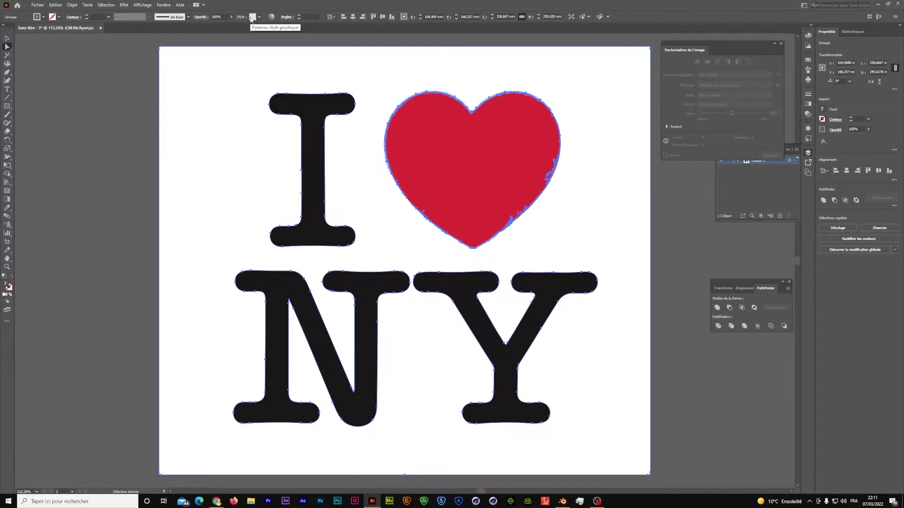
pyautogui.click(121, 73)
pyautogui.click(163, 47)
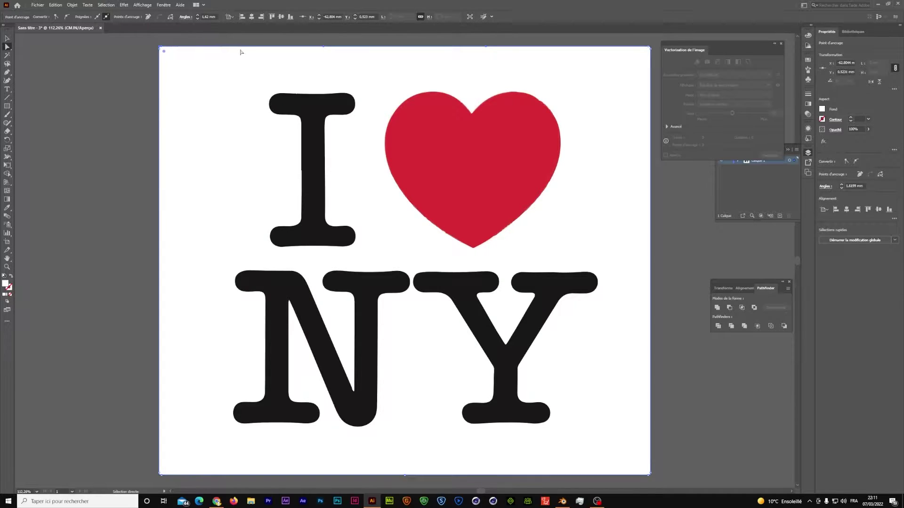
pyautogui.hotkey('ctrl', 'y')
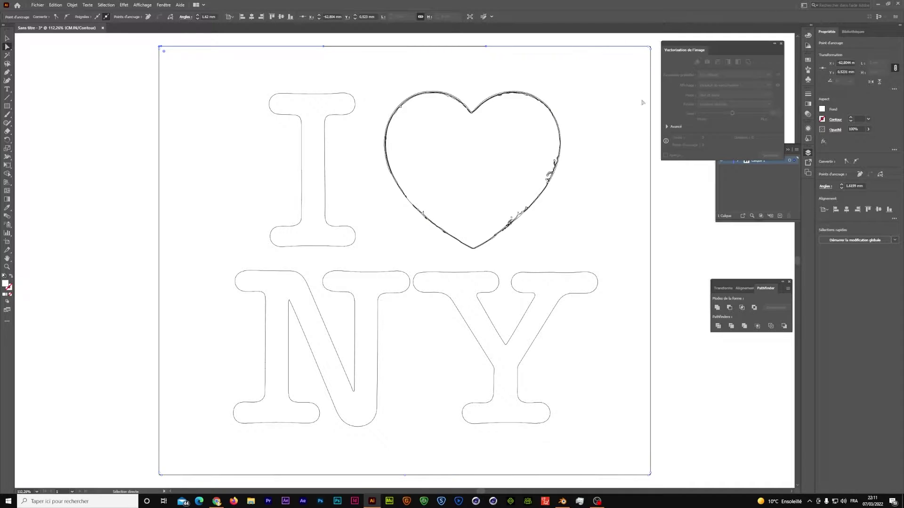
pyautogui.click(223, 47)
pyautogui.hotkey('ctrl', 'shift', 'a')
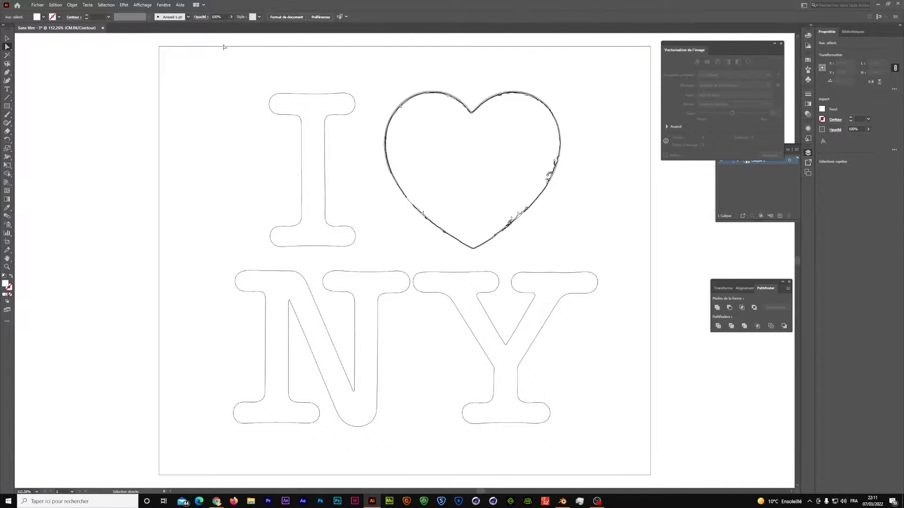
pyautogui.hotkey('ctrl', 'y')
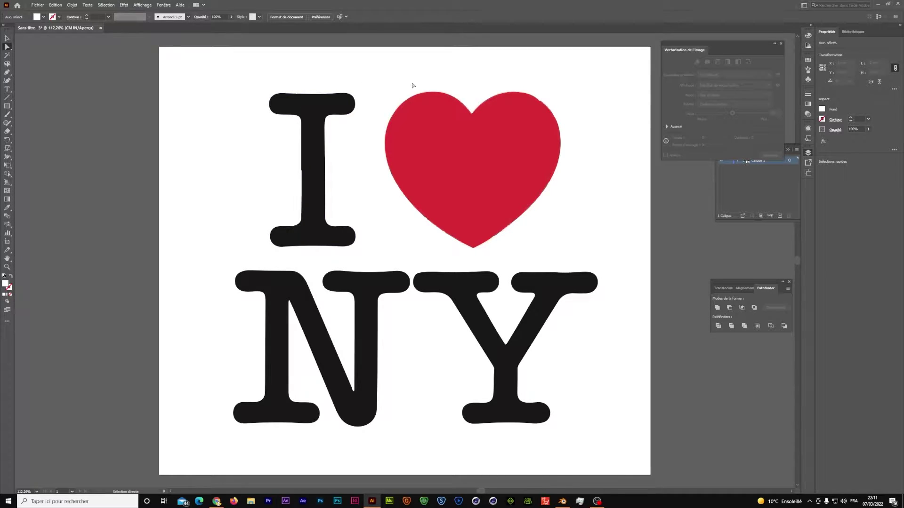
pyautogui.click(492, 141)
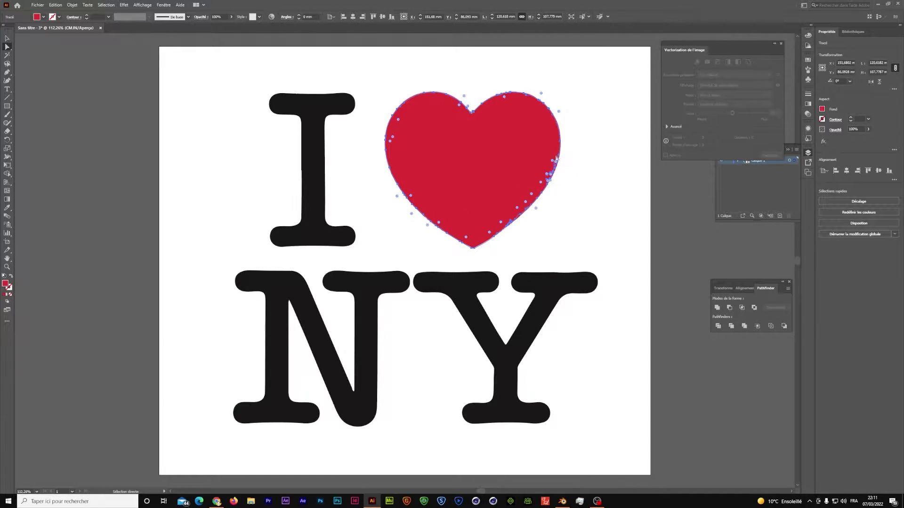
# Unite the red heart's fragments into one shape with Pathfinder, then select the whole logo
pyautogui.moveTo(381, 76)
pyautogui.mouseDown()
pyautogui.moveTo(573, 257)
pyautogui.moveTo(582, 254)
pyautogui.mouseUp()
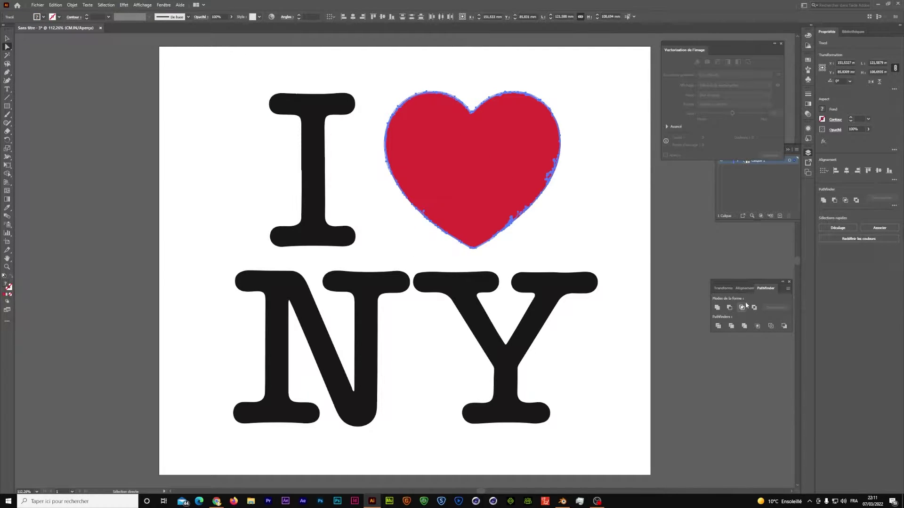
pyautogui.click(164, 5)
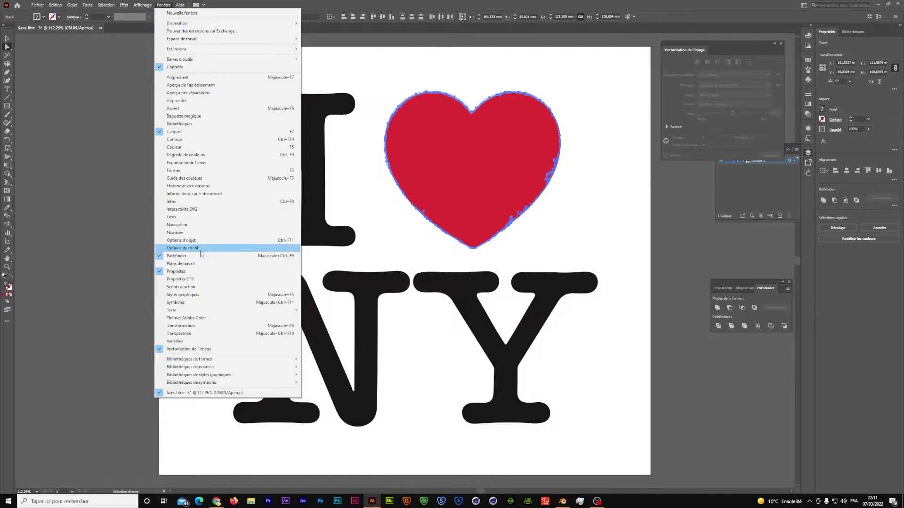
pyautogui.click(659, 232)
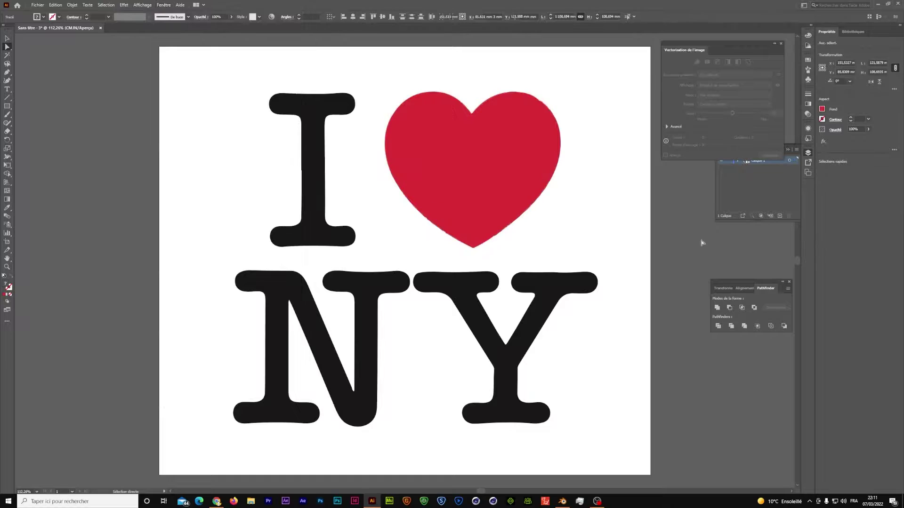
pyautogui.moveTo(378, 80); pyautogui.dragTo(571, 258)
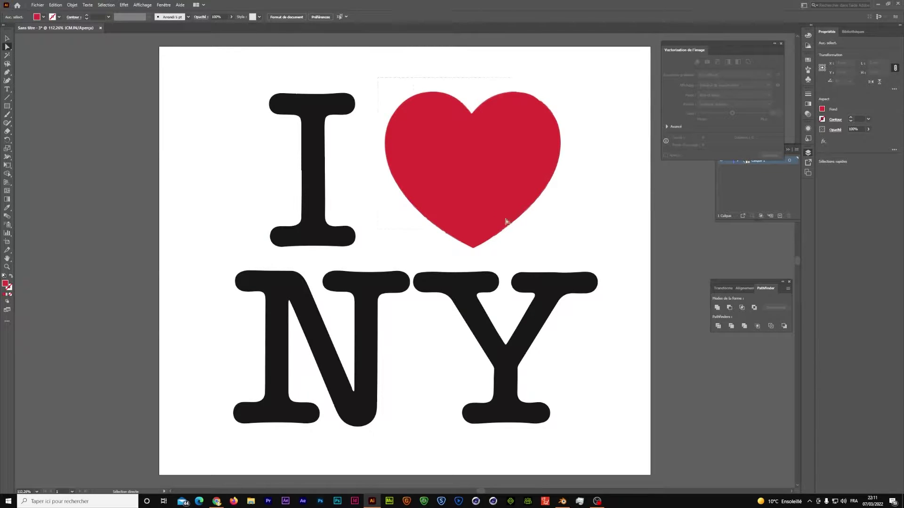
pyautogui.click(718, 310)
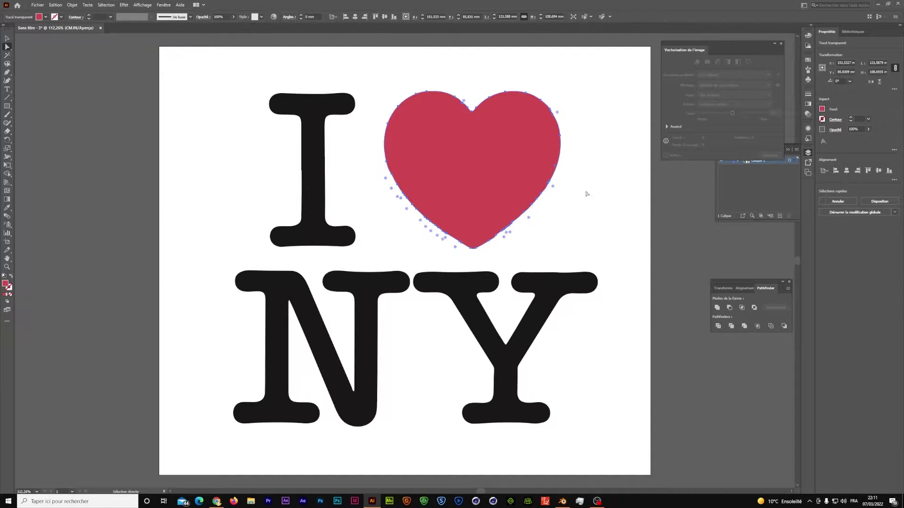
pyautogui.moveTo(189, 70)
pyautogui.mouseDown()
pyautogui.moveTo(511, 283)
pyautogui.moveTo(626, 443)
pyautogui.mouseUp()
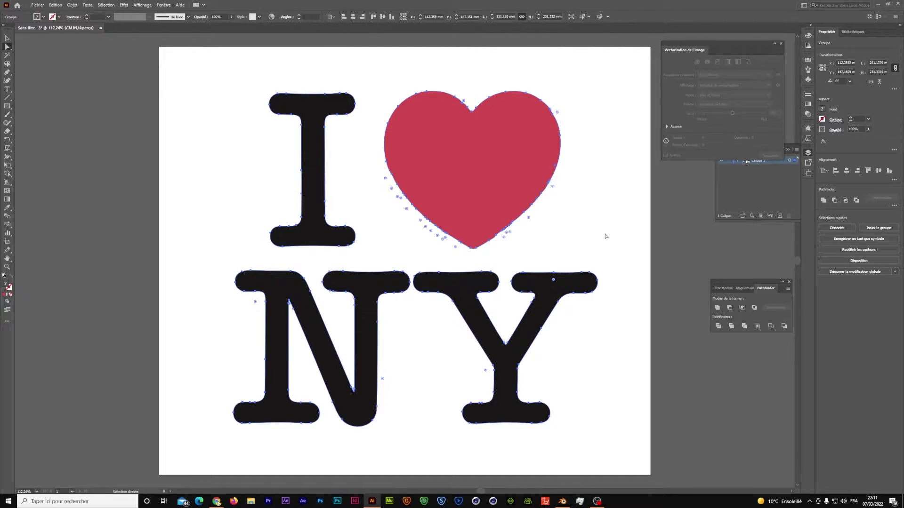
# Simplify the logo paths and delete a stray anchor on the I's stem
pyautogui.rightClick(485, 181)
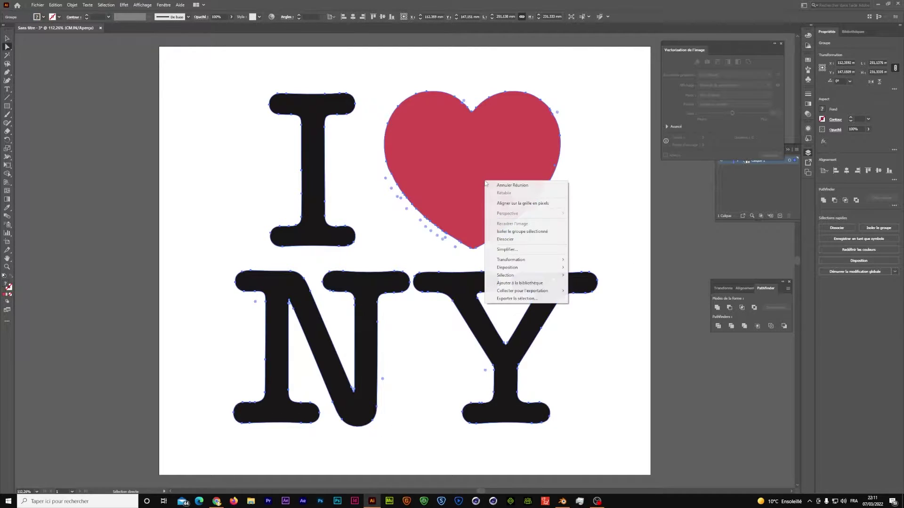
pyautogui.click(512, 252)
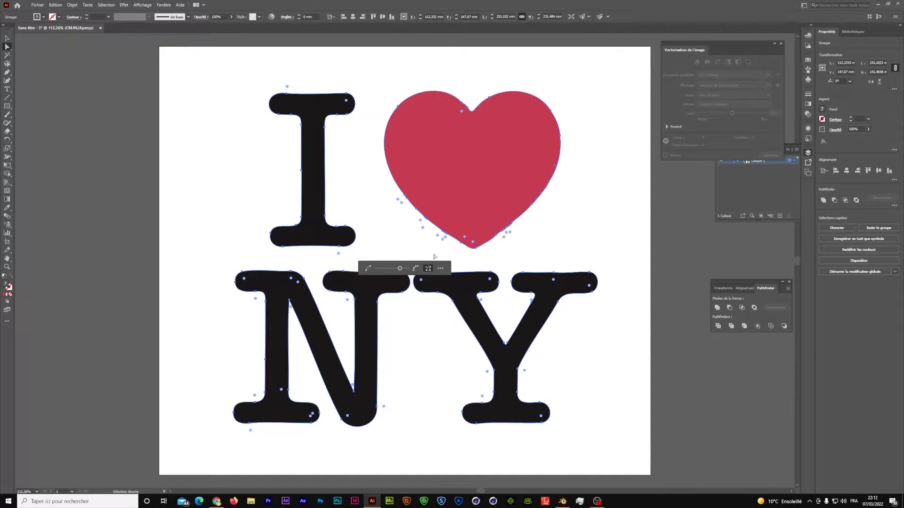
pyautogui.click(8, 73)
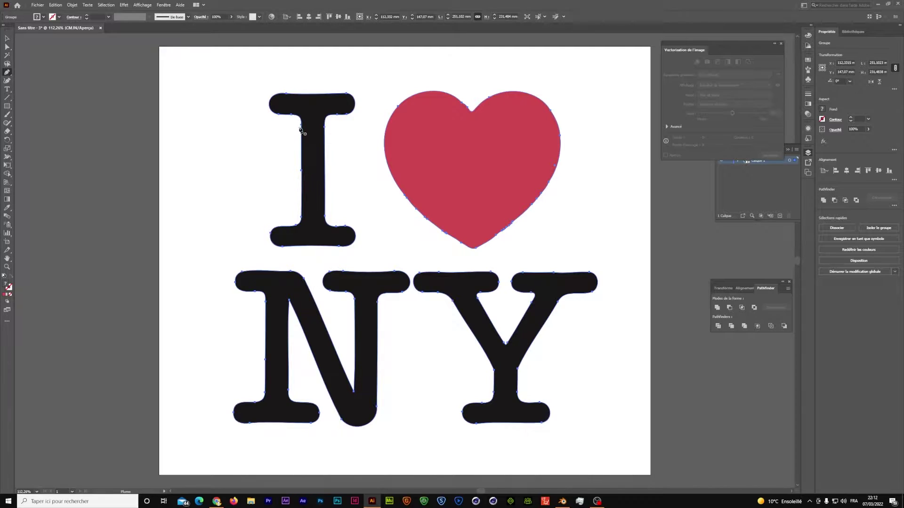
pyautogui.click(302, 171)
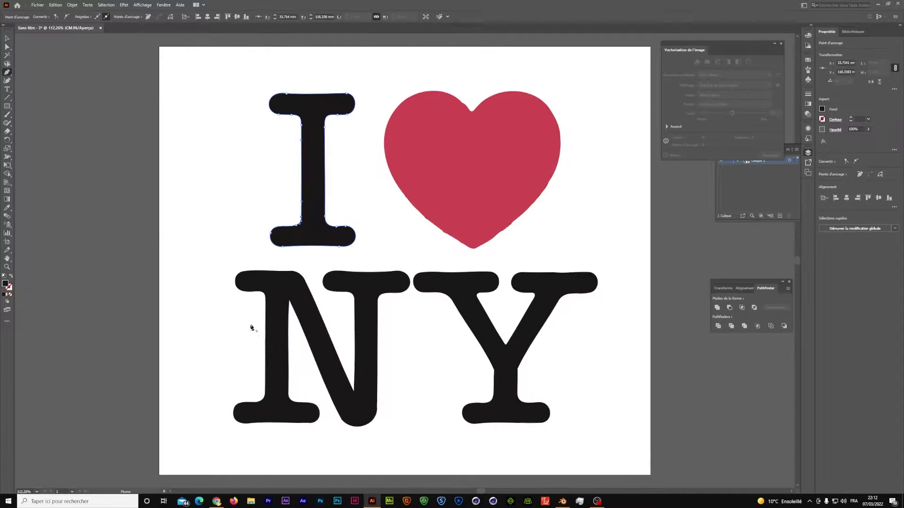
# Remove a stray anchor from the N's left stem, then deselect the N
pyautogui.click(7, 47)
pyautogui.click(292, 299)
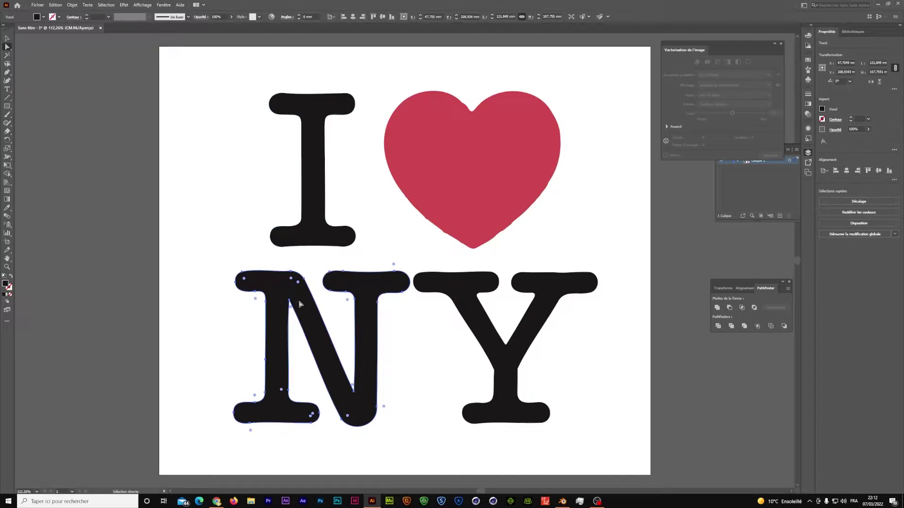
pyautogui.press('p')
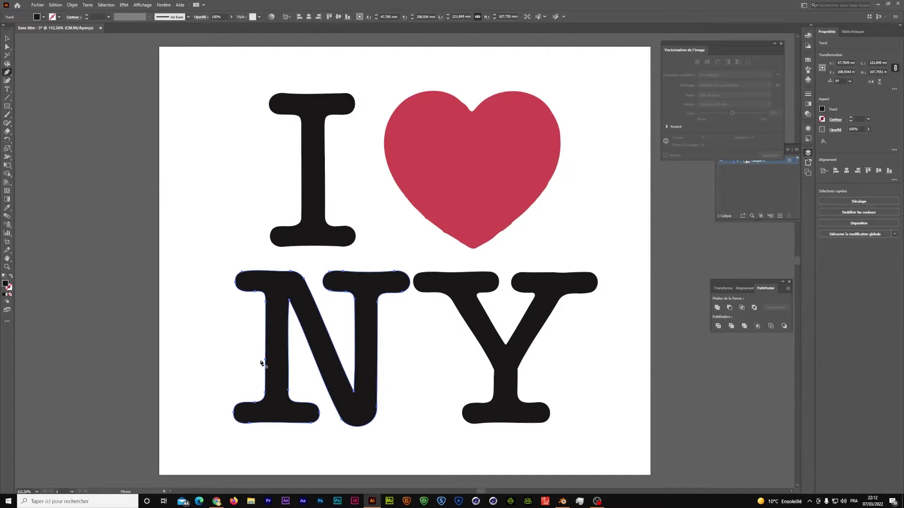
pyautogui.click(265, 363)
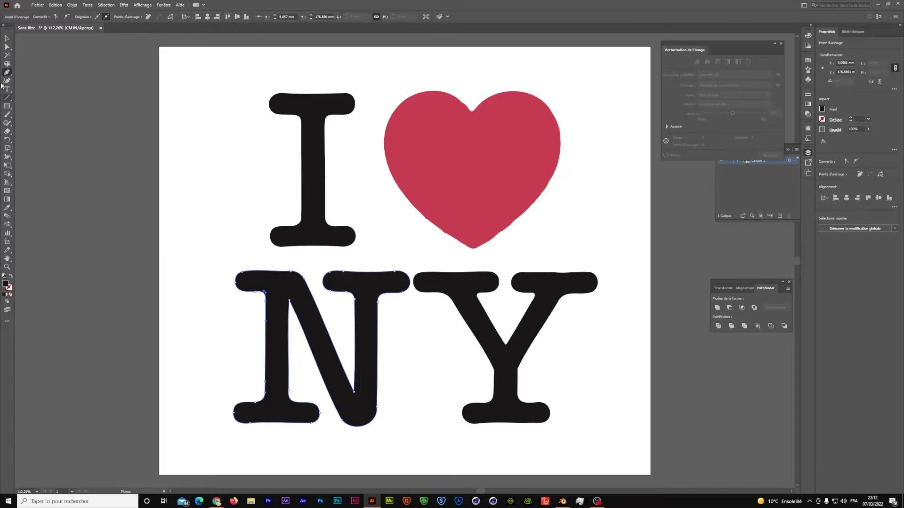
pyautogui.press('v')
pyautogui.click(202, 186)
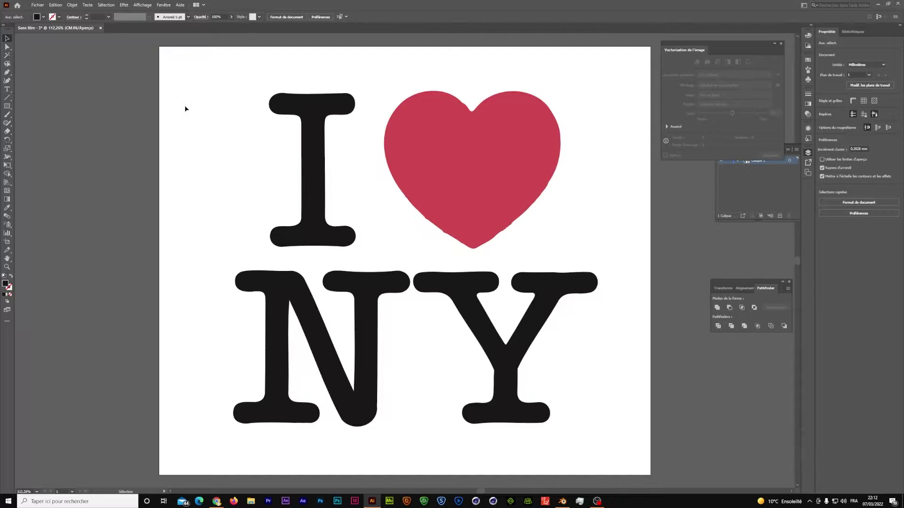
# Save the artwork in SVG format as I love NY.svg, replacing the existing file
pyautogui.click(37, 4)
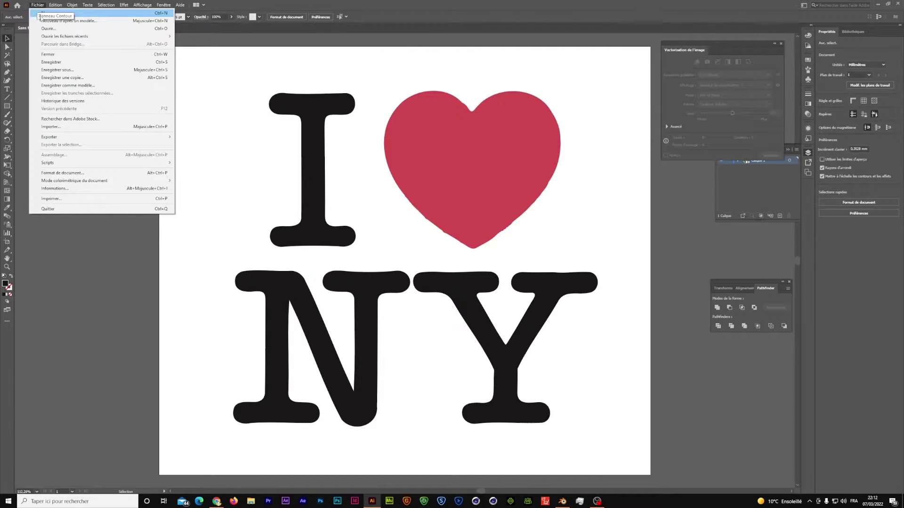
pyautogui.click(64, 71)
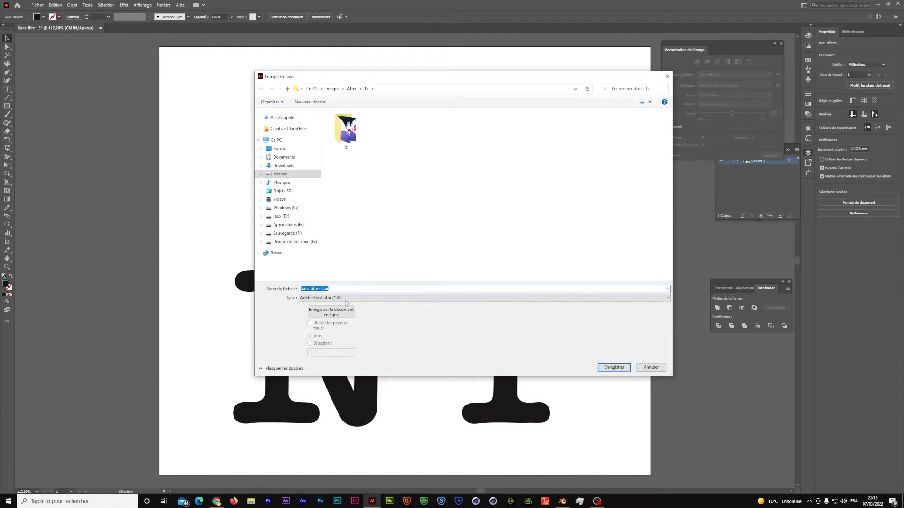
pyautogui.click(346, 298)
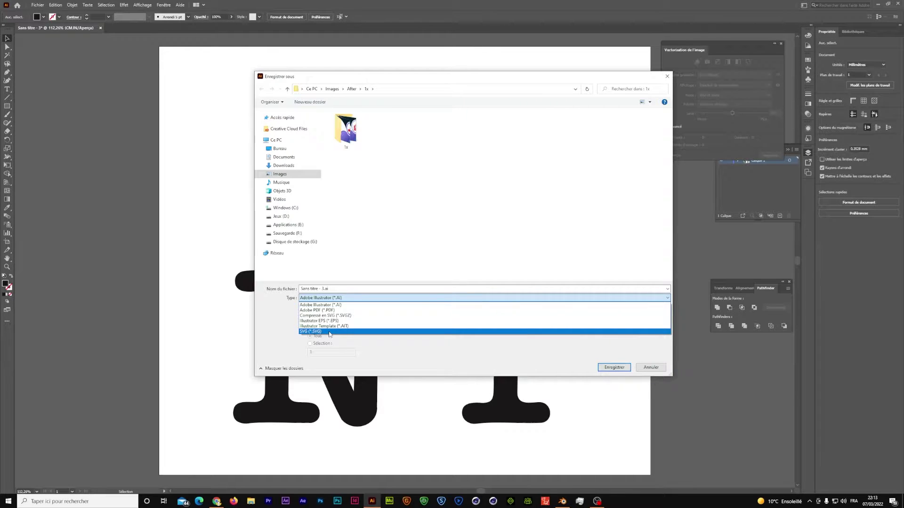
pyautogui.click(329, 332)
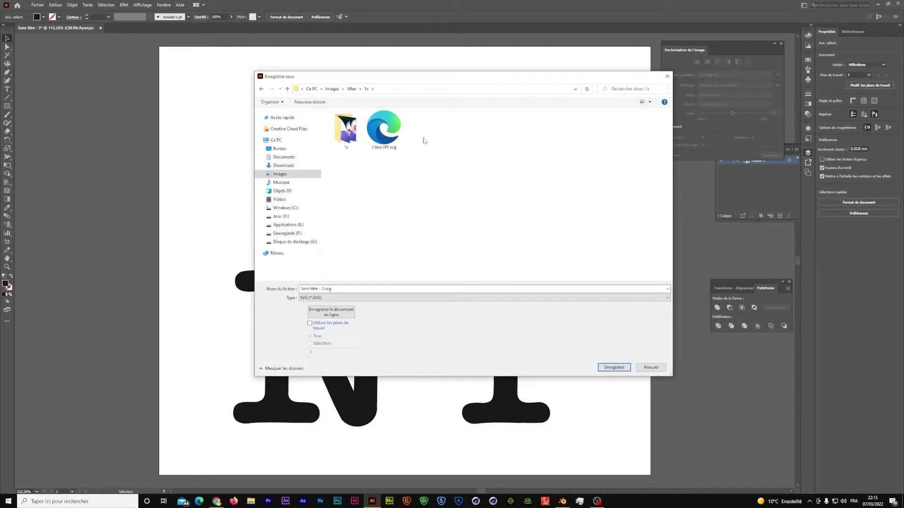
pyautogui.click(394, 142)
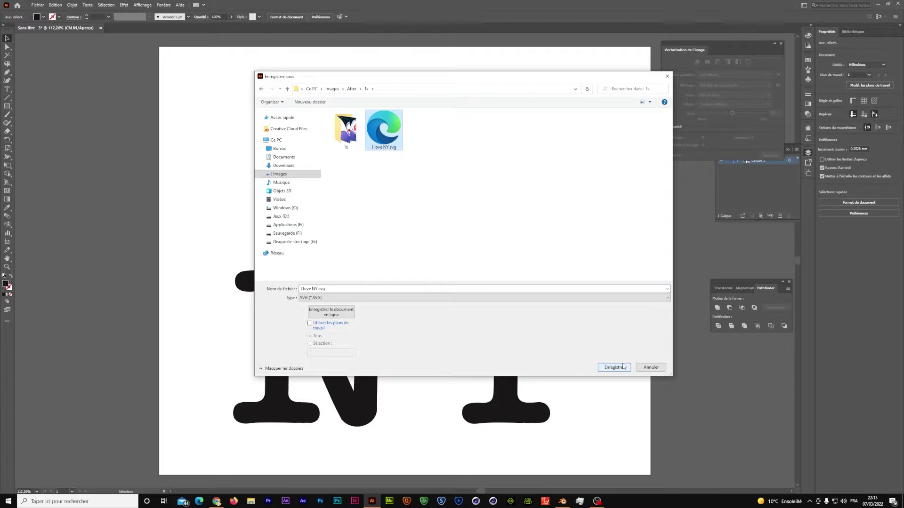
pyautogui.click(622, 368)
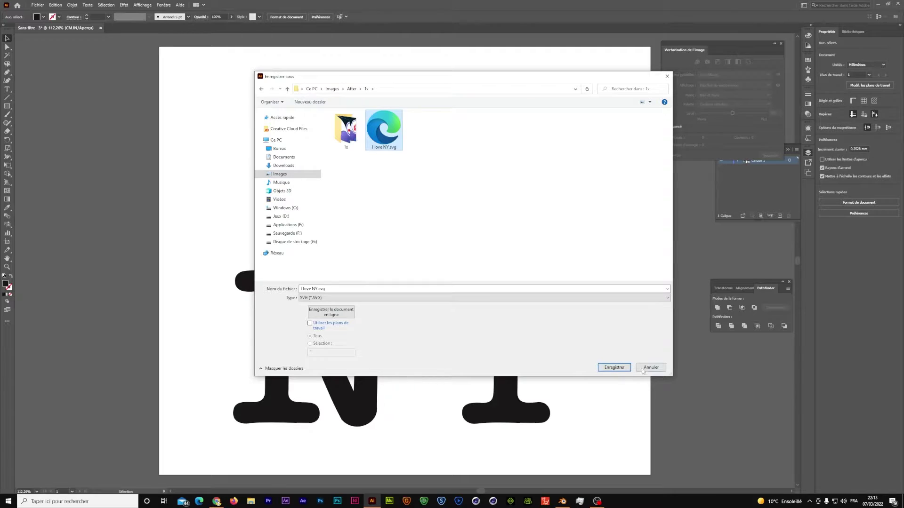
pyautogui.click(611, 368)
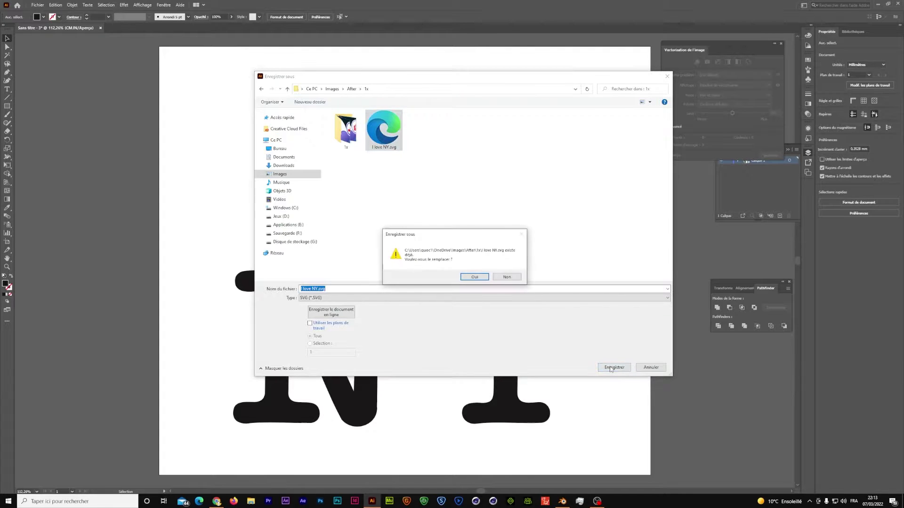
pyautogui.click(474, 279)
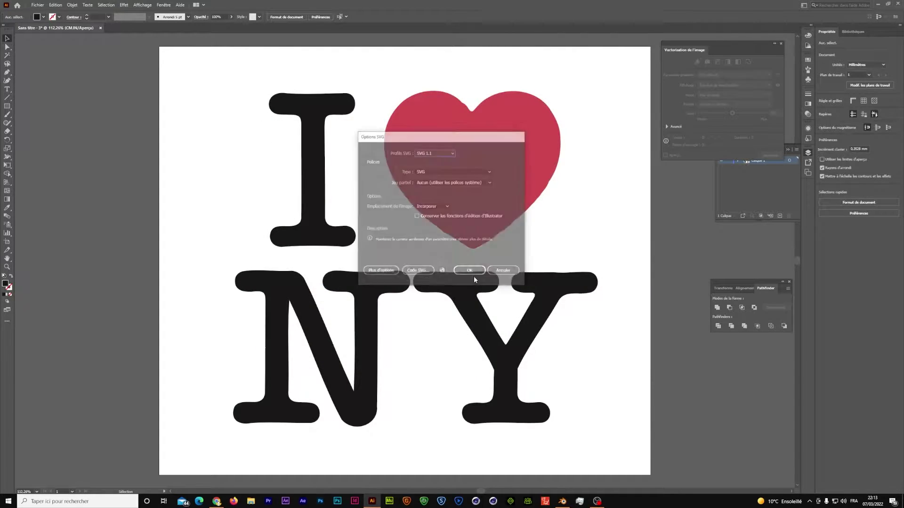
pyautogui.click(475, 273)
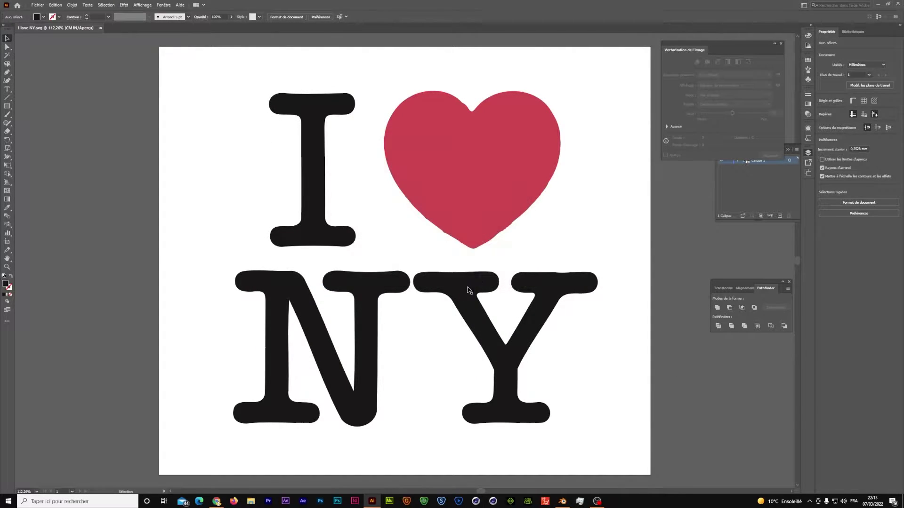
# Delete the default cube in Blender and begin importing a Scalable Vector Graphics file
pyautogui.click(562, 501)
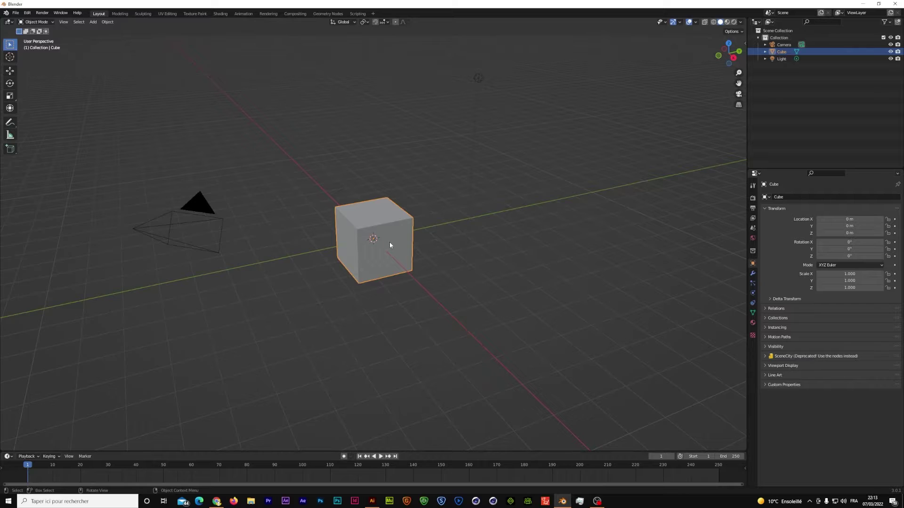
pyautogui.press('Delete')
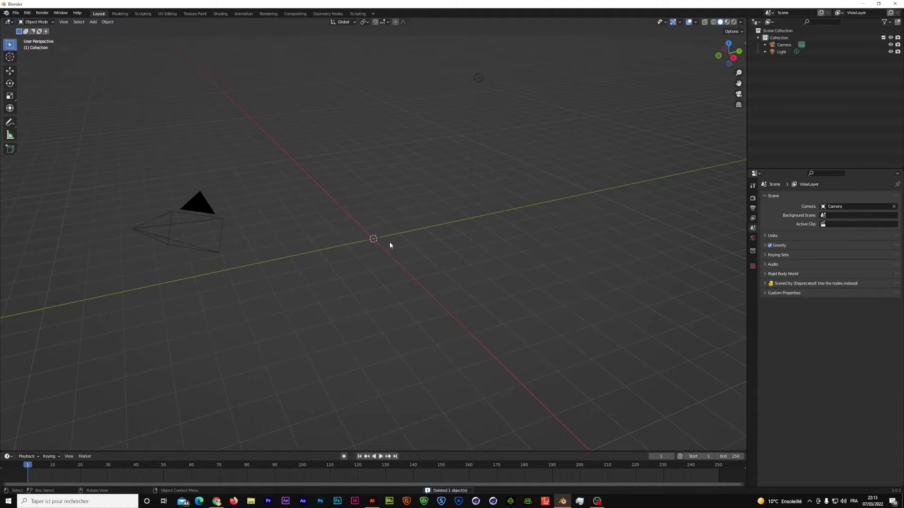
pyautogui.click(16, 13)
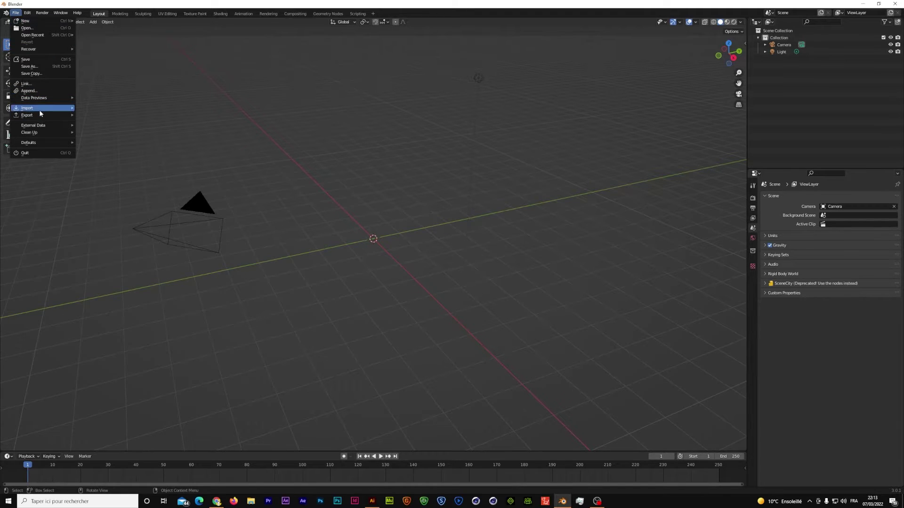
pyautogui.moveTo(38, 108)
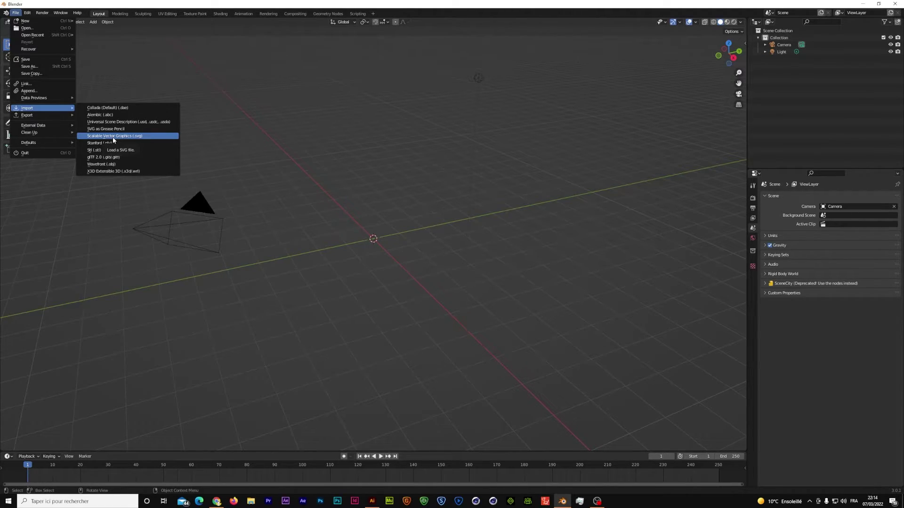
pyautogui.click(113, 136)
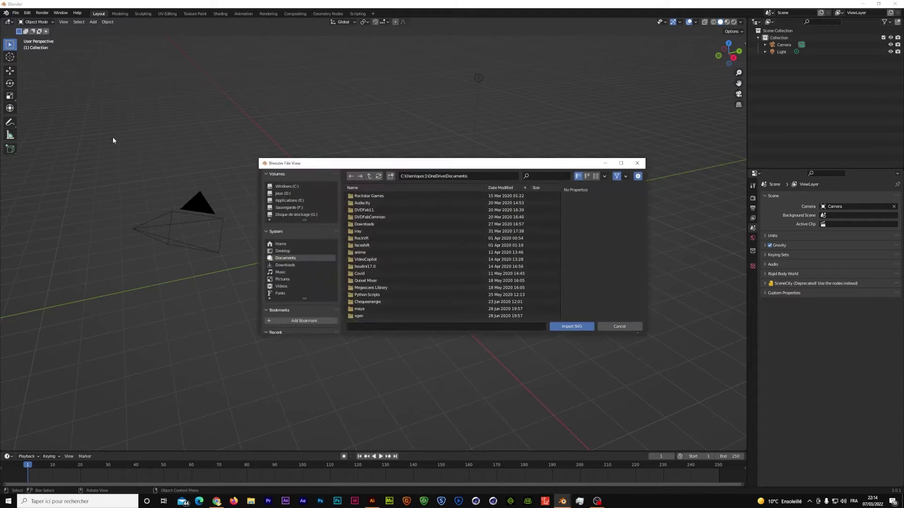
# Browse from Pictures into the After folder and import I love NY.svg
pyautogui.click(280, 281)
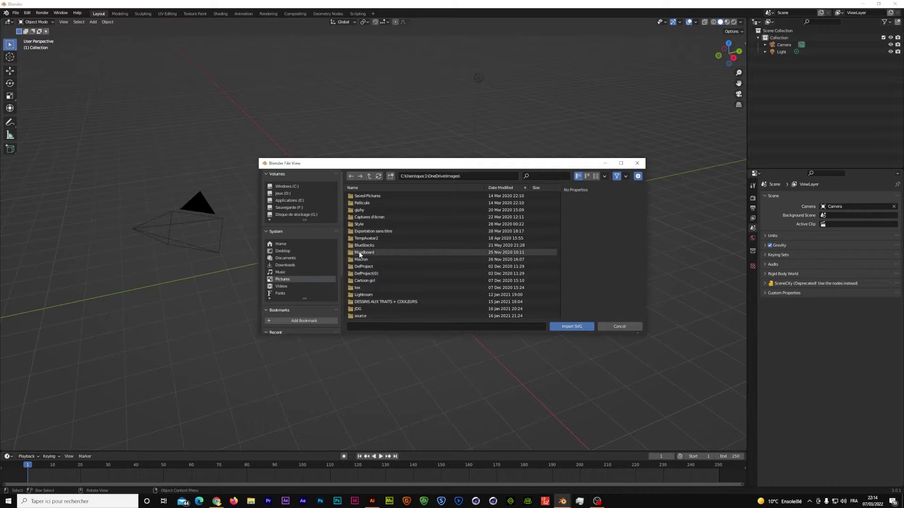
pyautogui.scroll(-2, 358, 274)
pyautogui.scroll(-3, 359, 275)
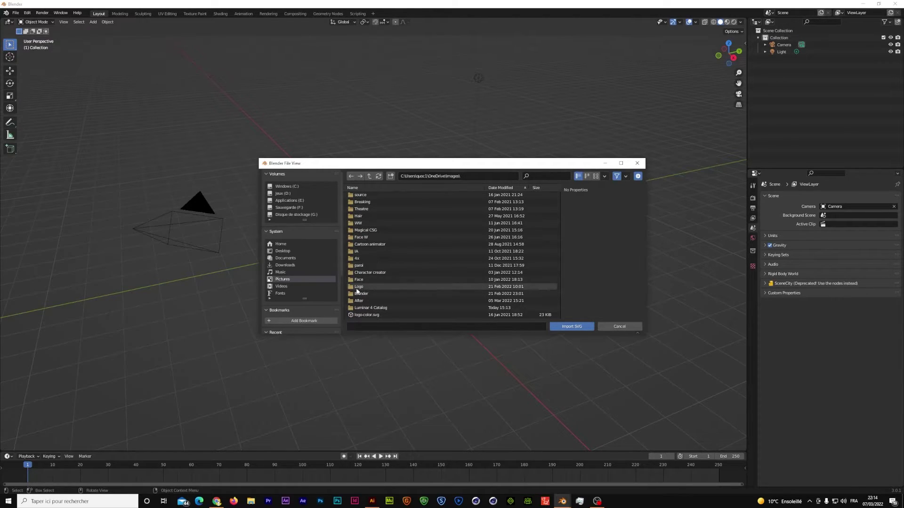
pyautogui.scroll(1, 361, 259)
pyautogui.scroll(1, 361, 257)
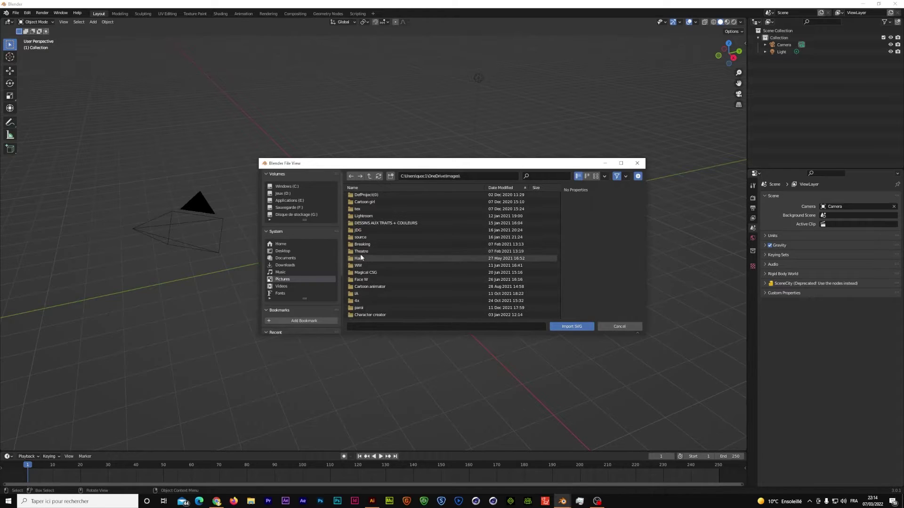
pyautogui.scroll(4, 361, 257)
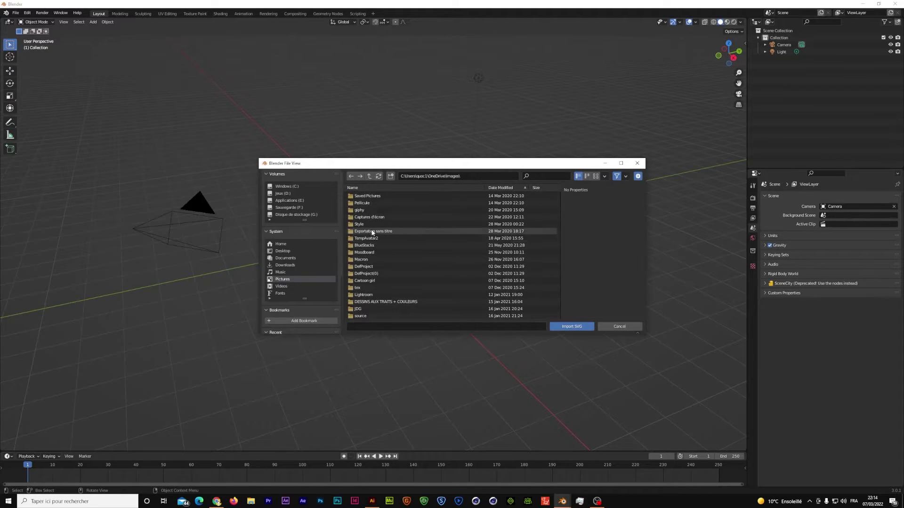
pyautogui.scroll(-2, 368, 275)
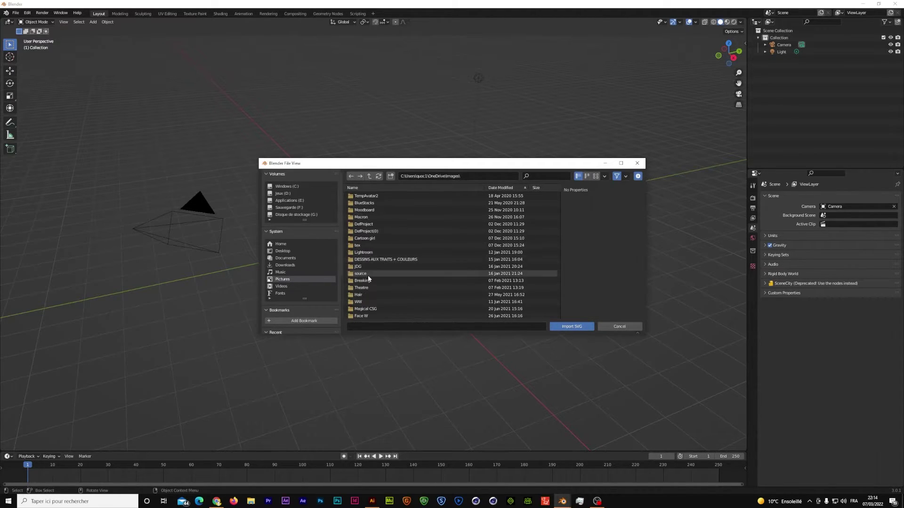
pyautogui.scroll(-1, 368, 275)
pyautogui.scroll(-2, 368, 275)
pyautogui.scroll(-1, 369, 277)
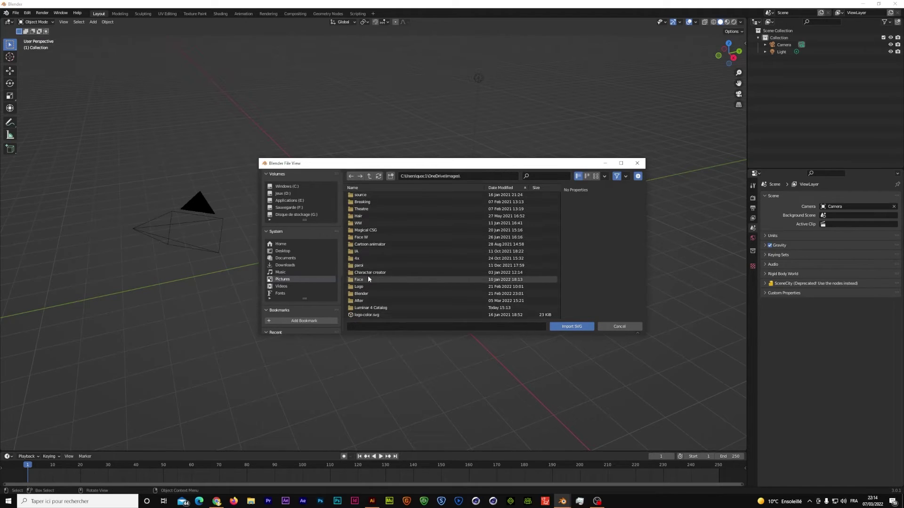
pyautogui.click(362, 302)
pyautogui.doubleClick(362, 301)
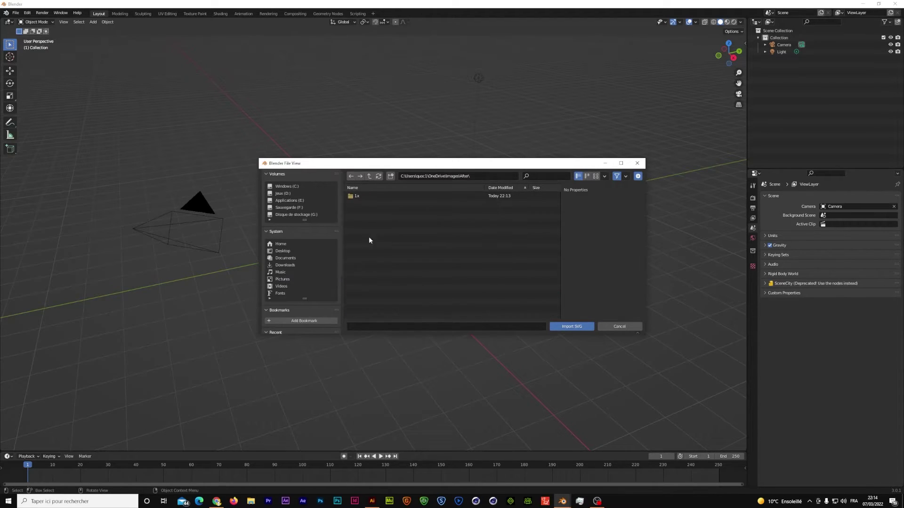
pyautogui.doubleClick(358, 195)
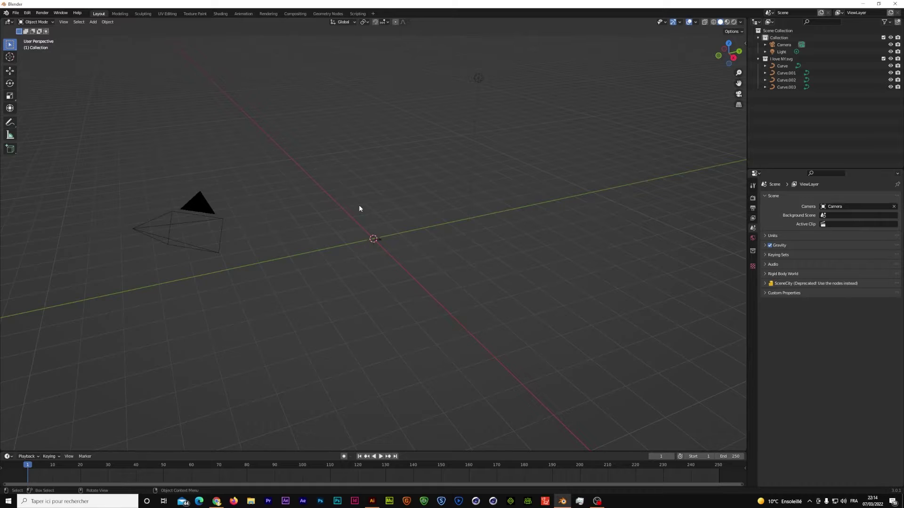
# Box-select the four logo curves from top view and scale them up together
pyautogui.scroll(5, 384, 242)
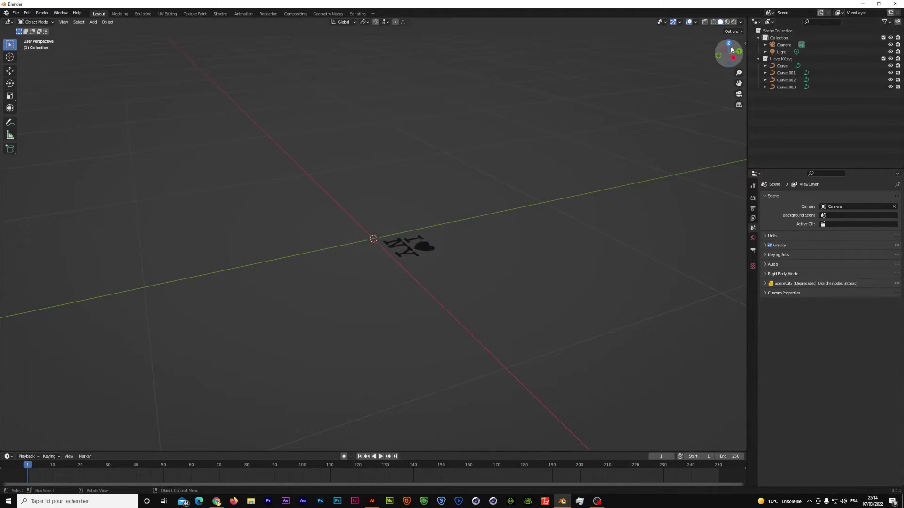
pyautogui.moveTo(728, 53)
pyautogui.mouseDown()
pyautogui.moveTo(725, 80)
pyautogui.moveTo(454, 150)
pyautogui.mouseUp()
pyautogui.moveTo(359, 165); pyautogui.dragTo(419, 231)
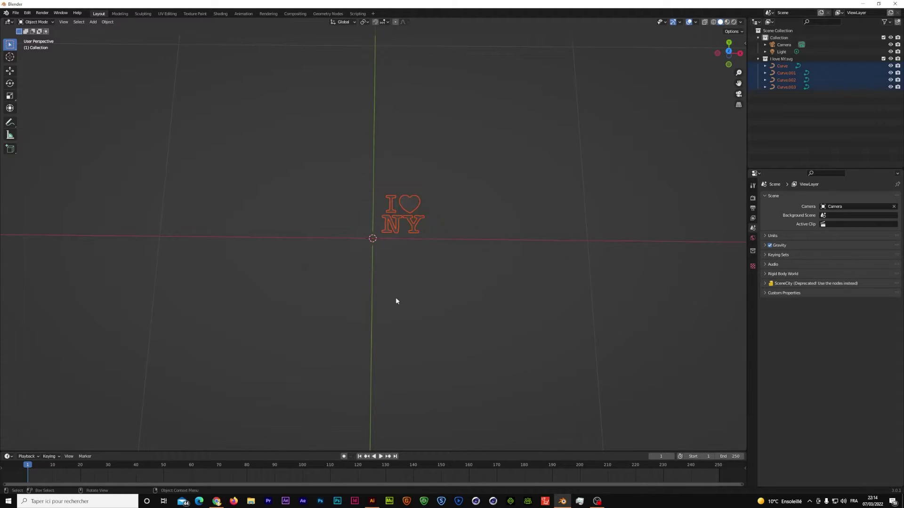
pyautogui.click(10, 96)
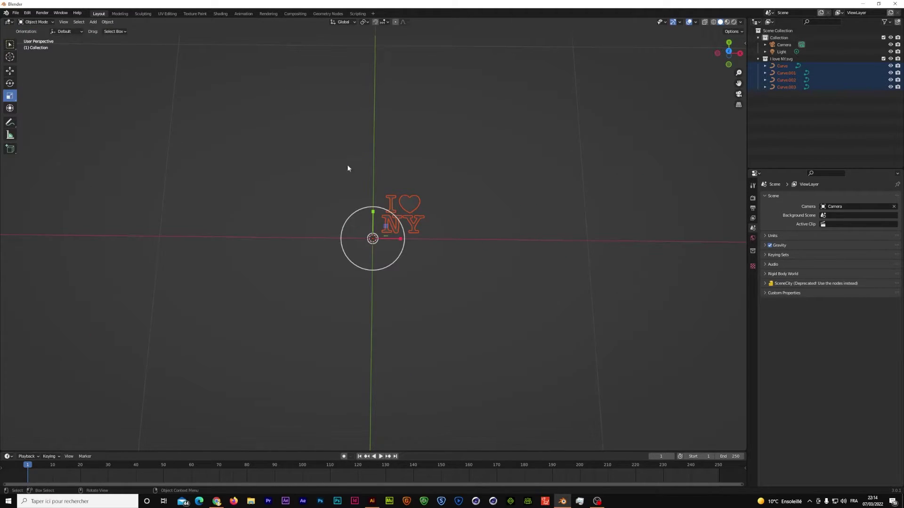
pyautogui.press('s')
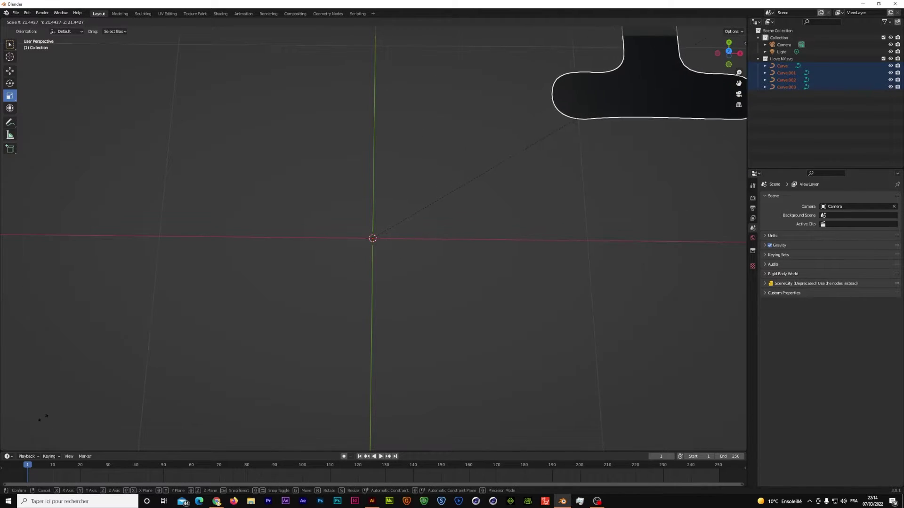
pyautogui.click(60, 445)
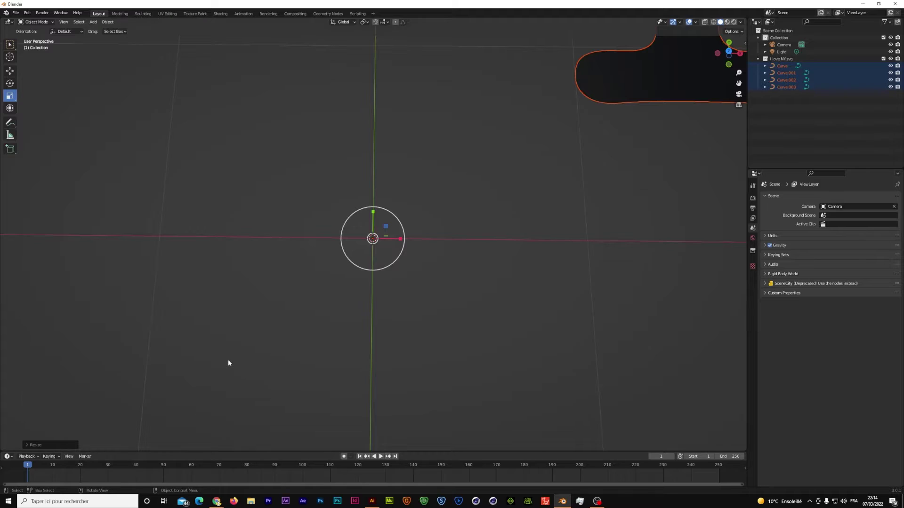
pyautogui.scroll(-5, 451, 254)
pyautogui.scroll(-3, 450, 256)
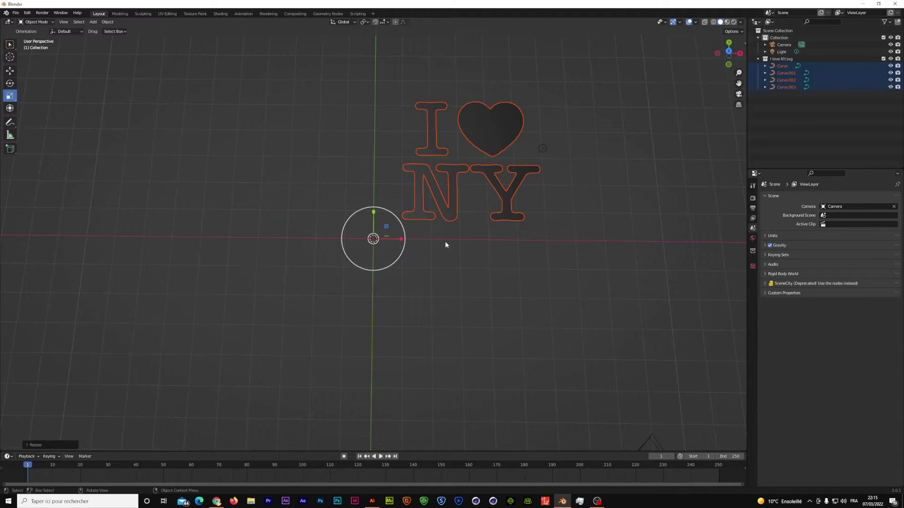
# Select only the N curve and convert it to a mesh via Object > Convert
pyautogui.rightClick(455, 218)
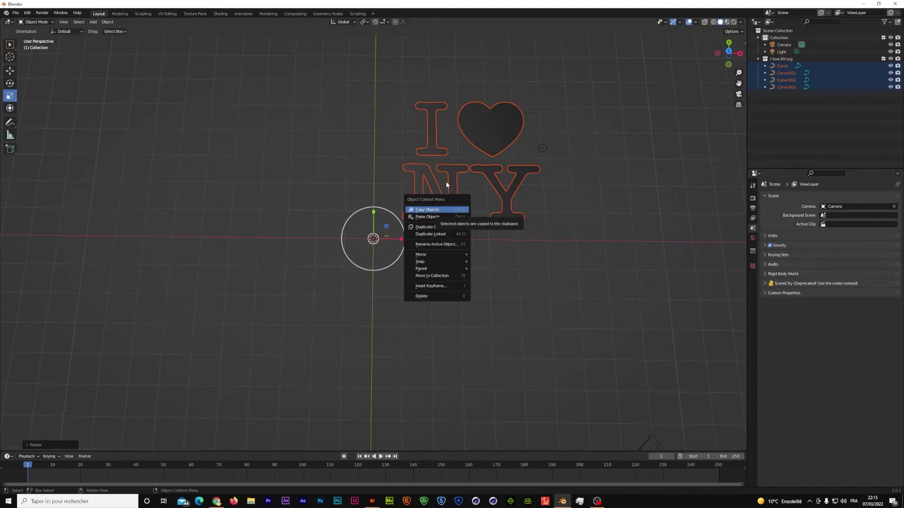
pyautogui.press('Escape')
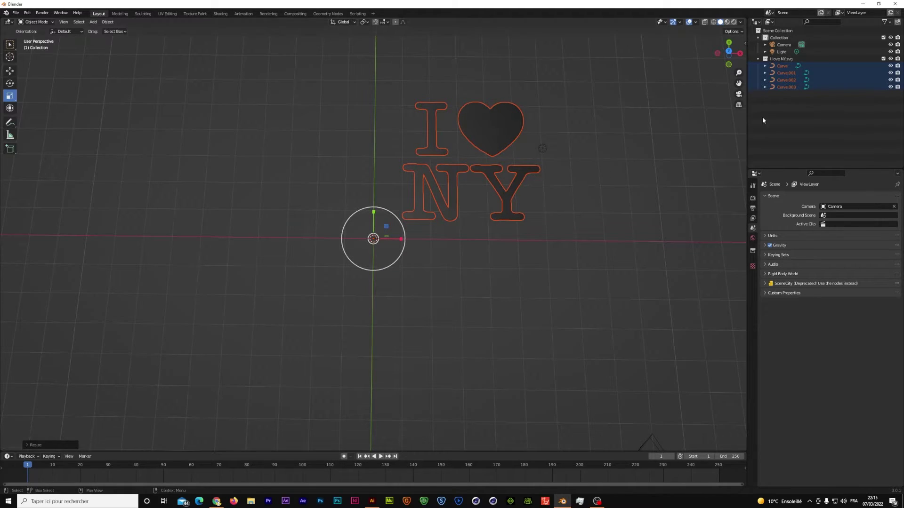
pyautogui.click(779, 66)
pyautogui.rightClick(456, 210)
pyautogui.moveTo(423, 206)
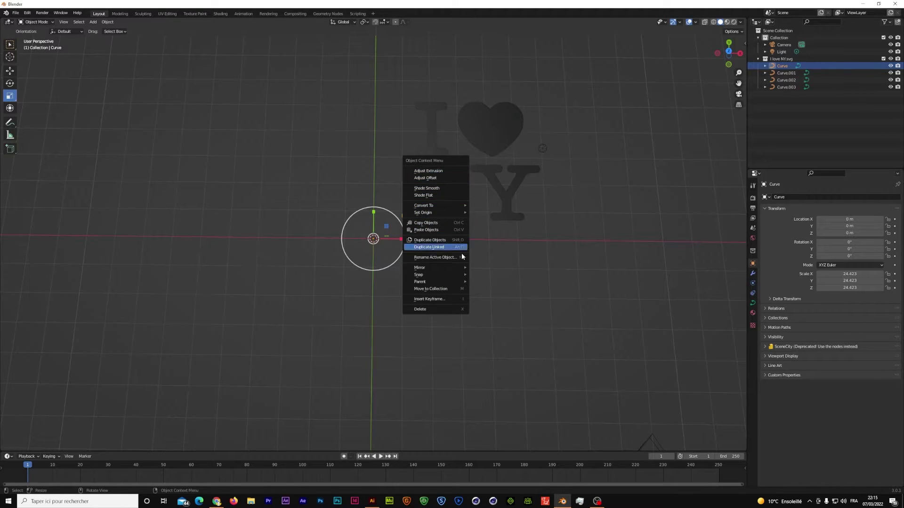
pyautogui.click(106, 22)
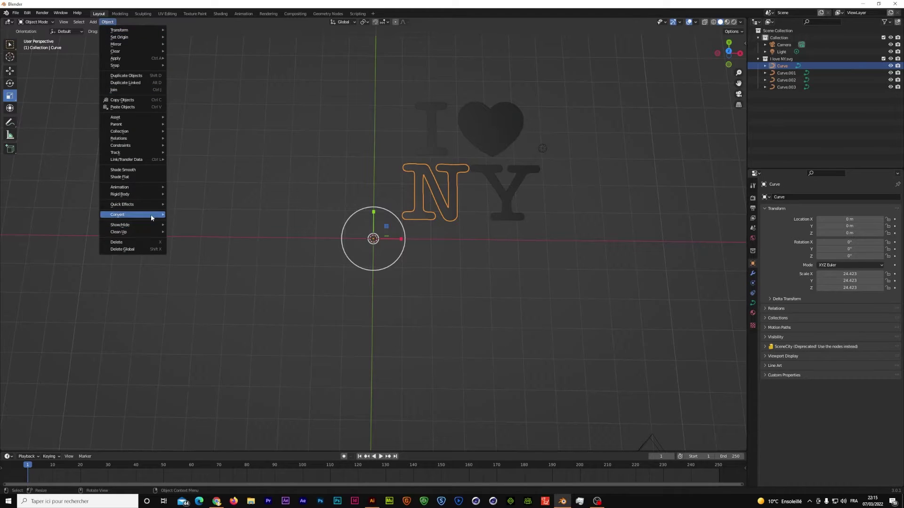
pyautogui.moveTo(131, 215)
pyautogui.click(174, 224)
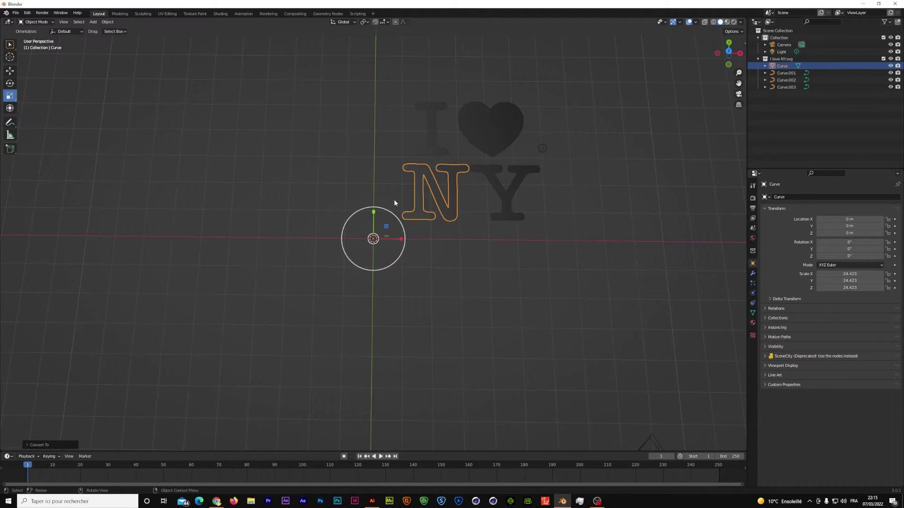
pyautogui.rightClick(421, 194)
pyautogui.moveTo(396, 191)
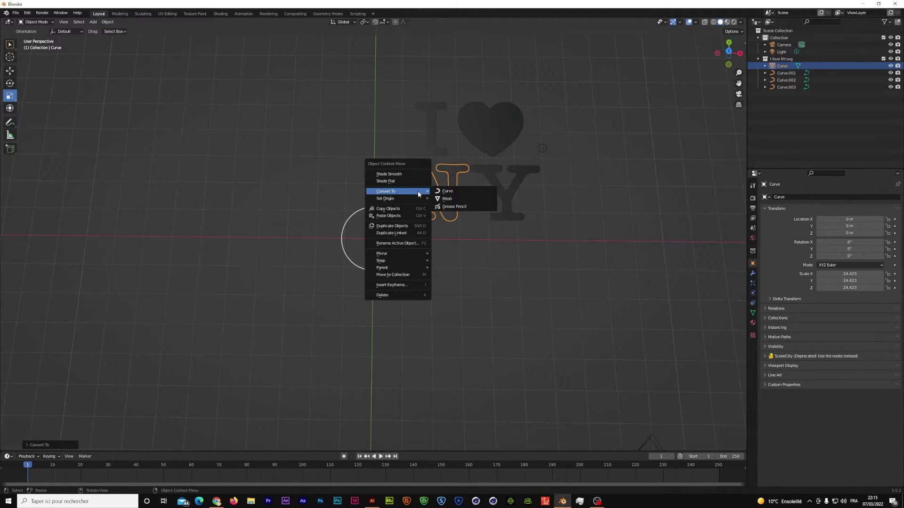
pyautogui.click(442, 199)
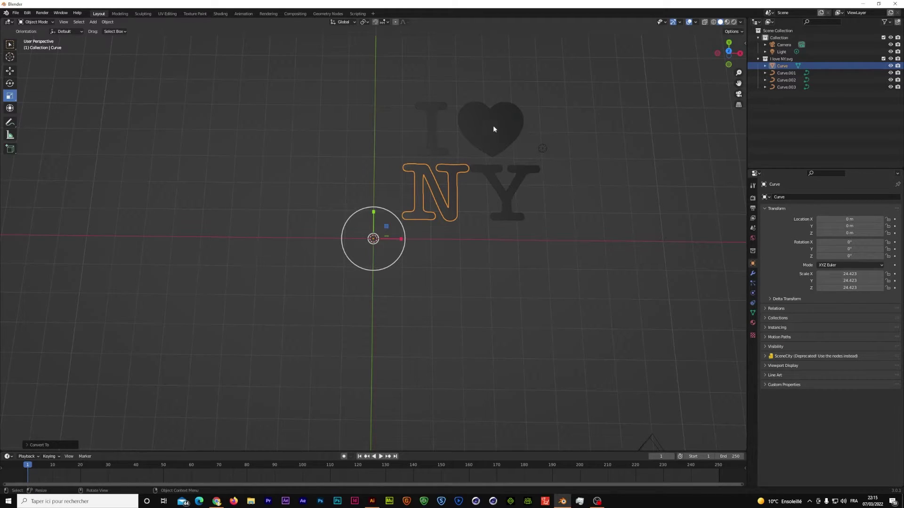
pyautogui.click(786, 73)
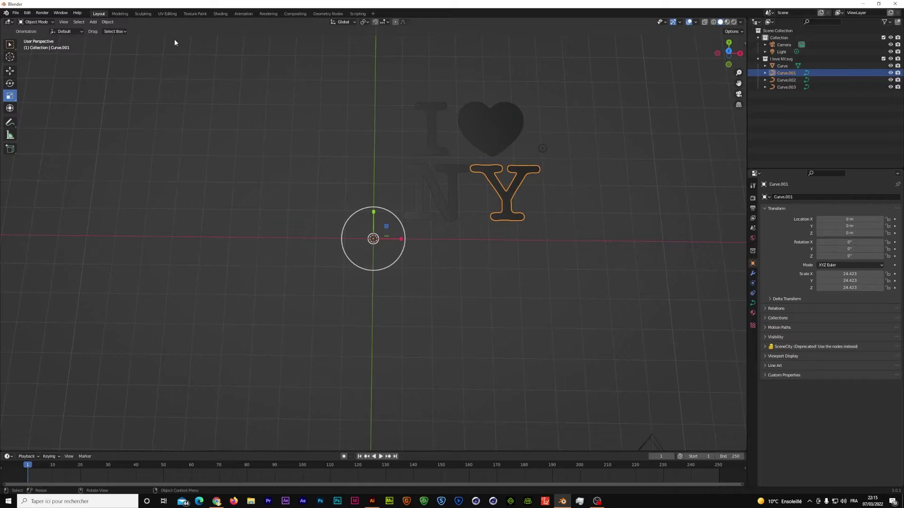
# Convert the selected Y curve to a mesh
pyautogui.click(108, 21)
pyautogui.moveTo(131, 215)
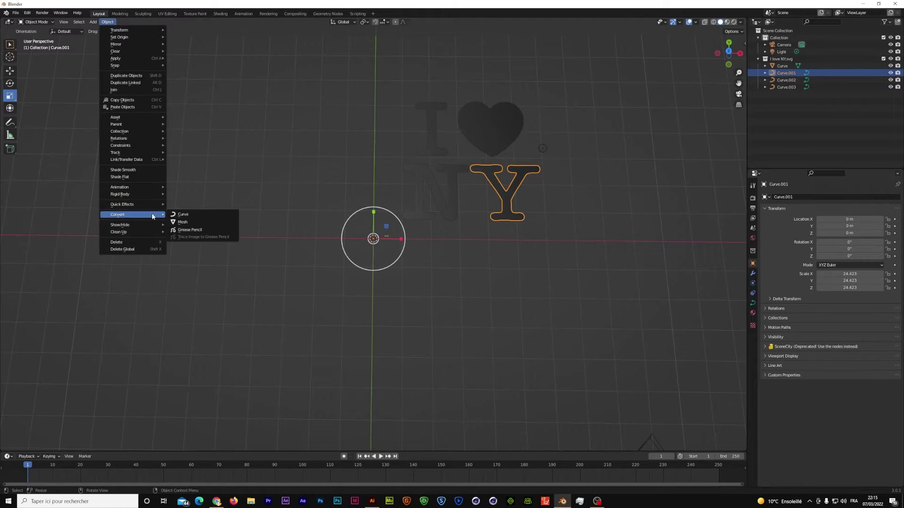
pyautogui.click(194, 223)
pyautogui.rightClick(503, 201)
pyautogui.moveTo(470, 199)
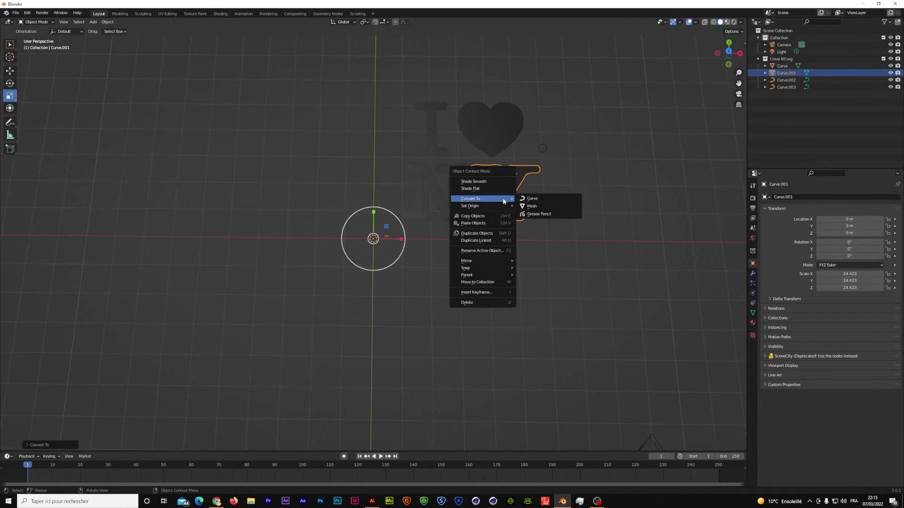
pyautogui.click(539, 207)
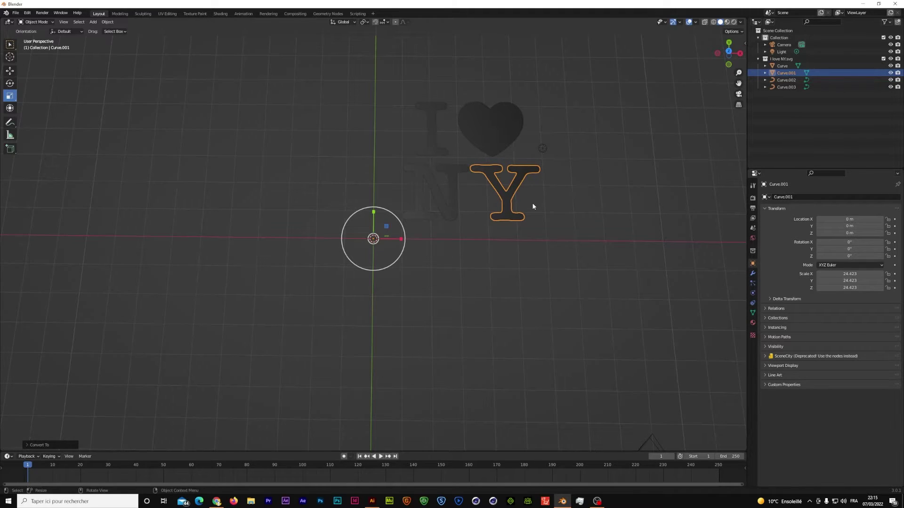
# Convert the I curve to a mesh and briefly check it in Edit Mode
pyautogui.click(789, 81)
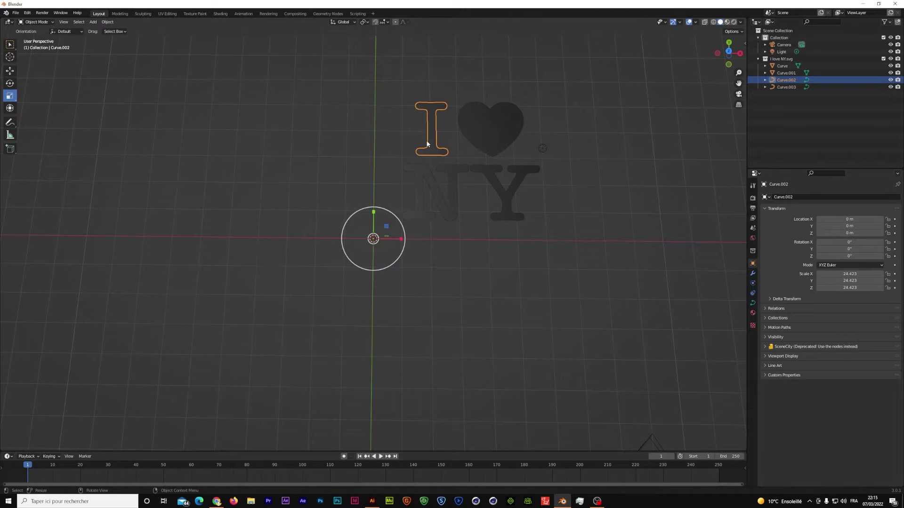
pyautogui.click(107, 21)
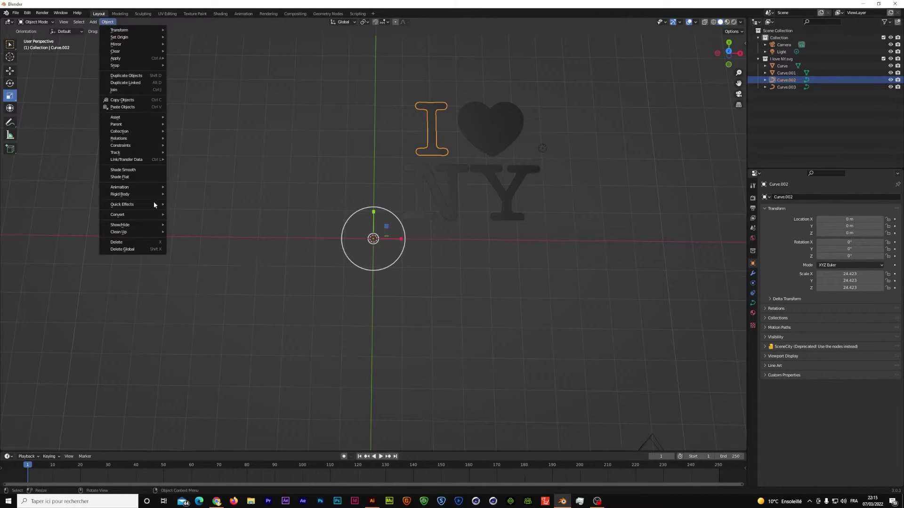
pyautogui.moveTo(118, 213)
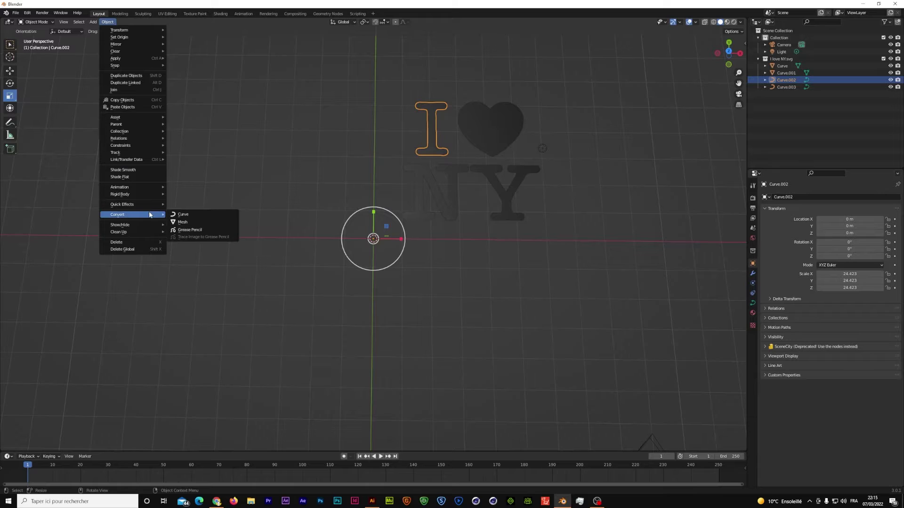
pyautogui.click(182, 222)
pyautogui.click(36, 22)
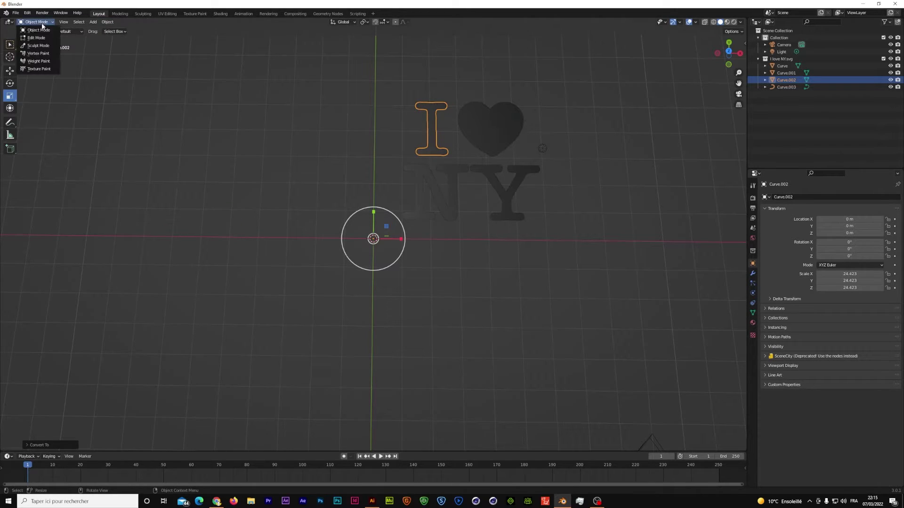
pyautogui.click(44, 38)
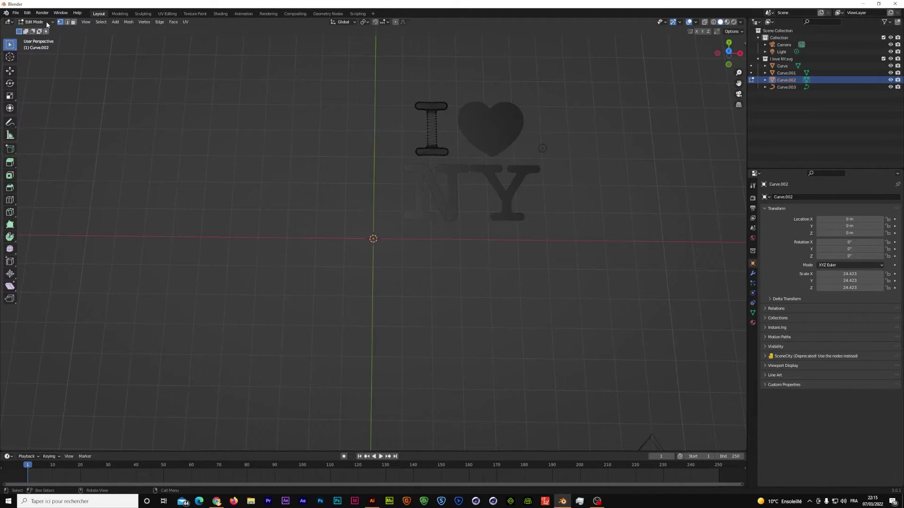
pyautogui.click(47, 22)
pyautogui.click(45, 29)
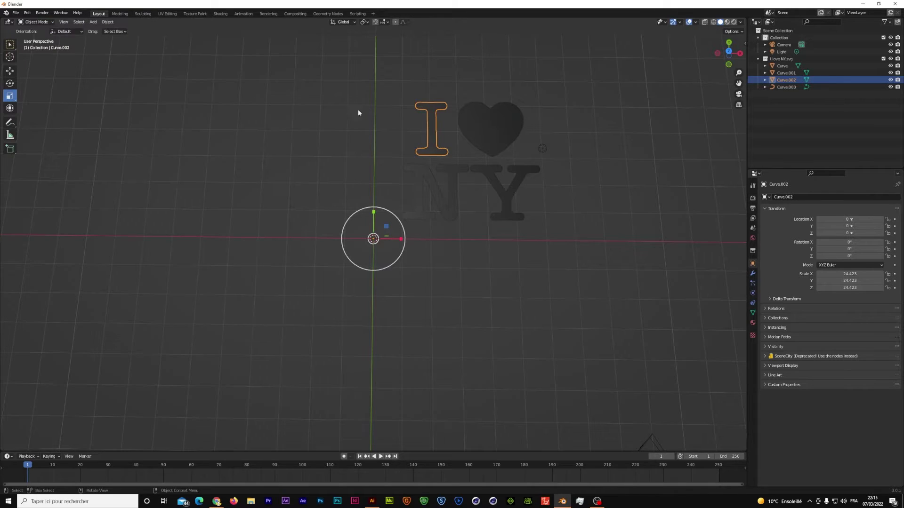
pyautogui.click(496, 136)
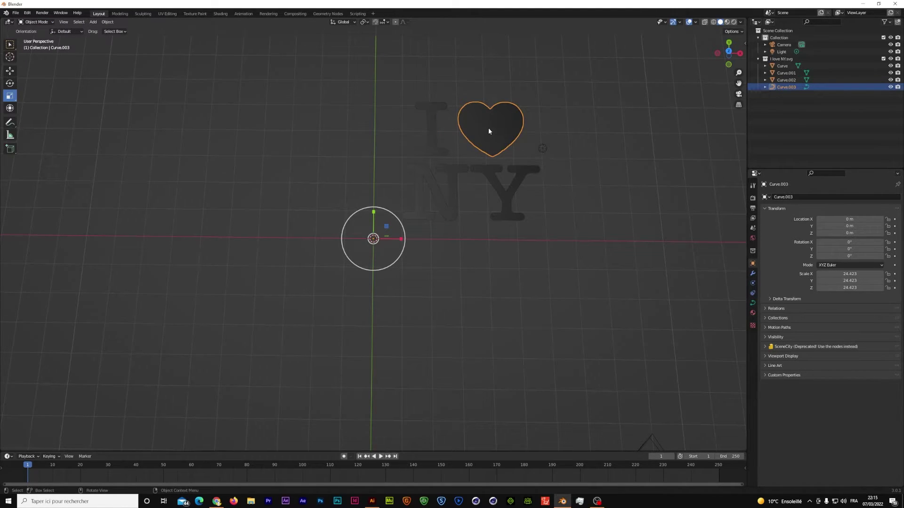
# Convert the heart curve to a mesh, then toggle Edit Mode on and off
pyautogui.click(108, 22)
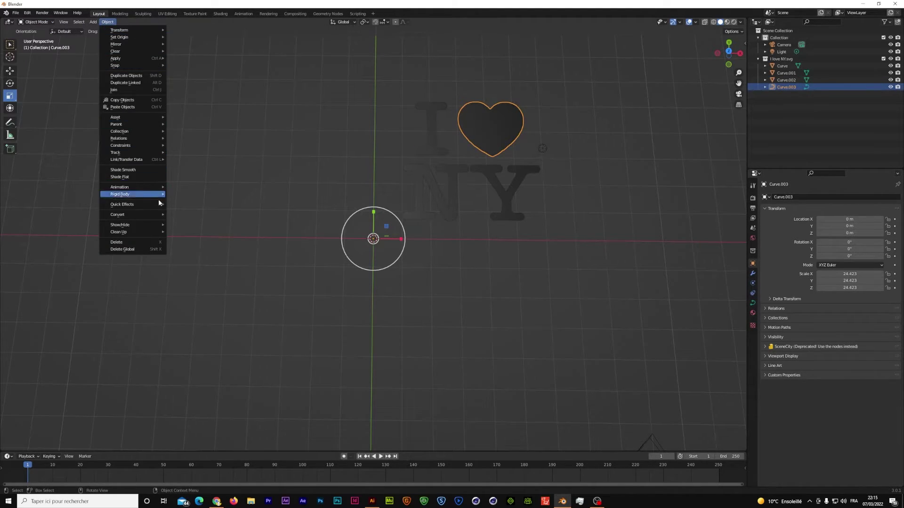
pyautogui.click(191, 221)
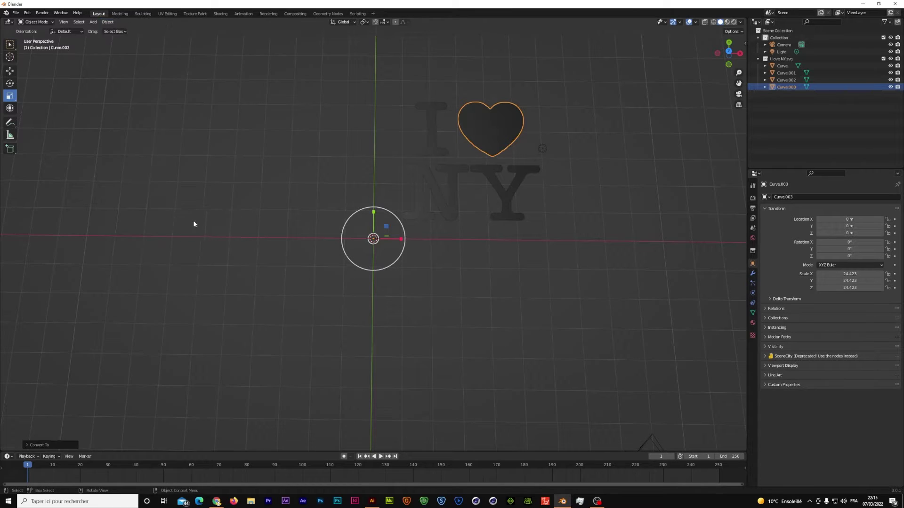
pyautogui.click(35, 22)
pyautogui.click(36, 40)
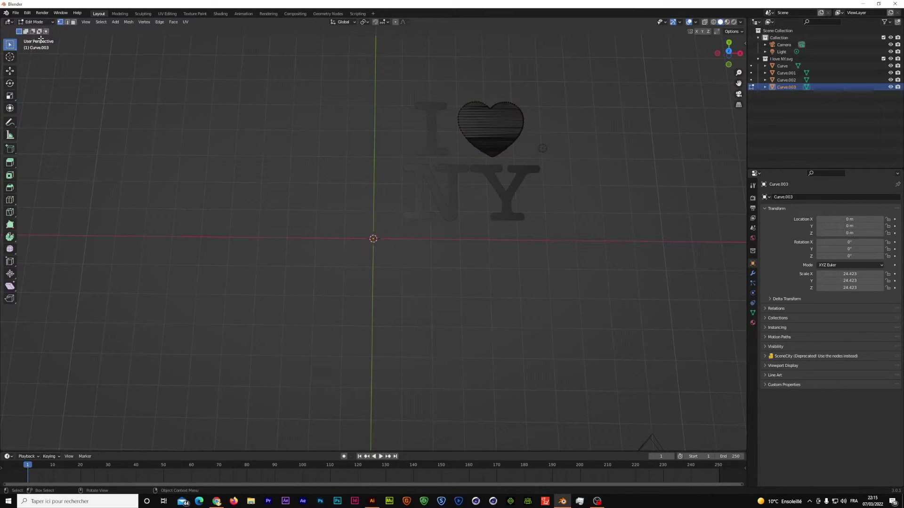
pyautogui.click(36, 22)
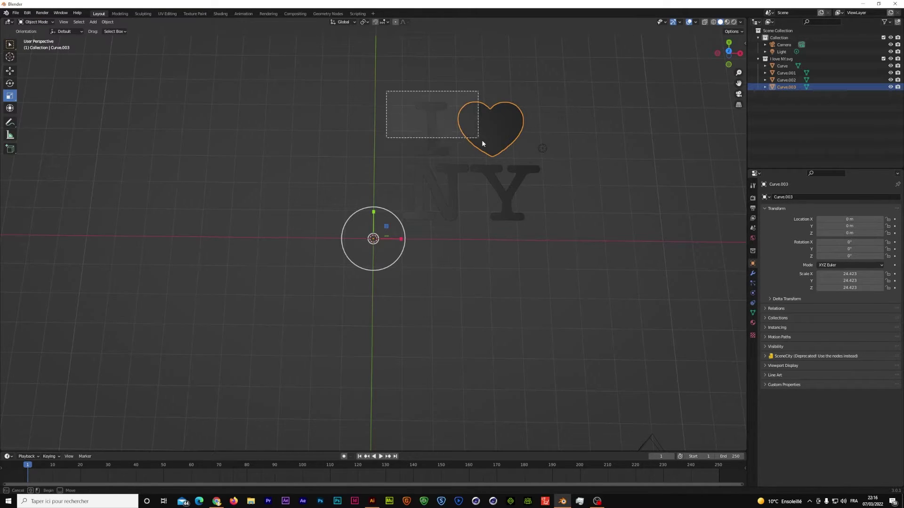
# Box-select the logo objects, deselect all, then select only the I letter
pyautogui.moveTo(386, 93); pyautogui.dragTo(554, 230)
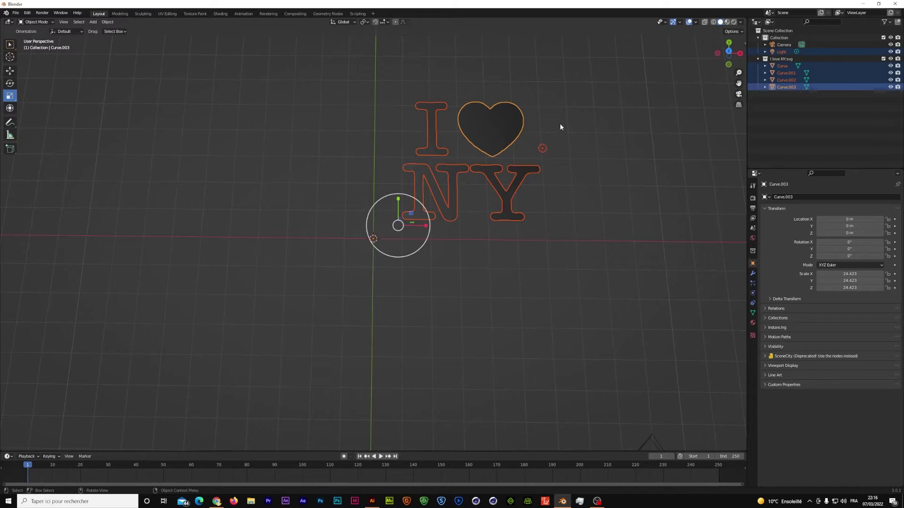
pyautogui.hotkey('alt', 'a')
pyautogui.click(430, 137)
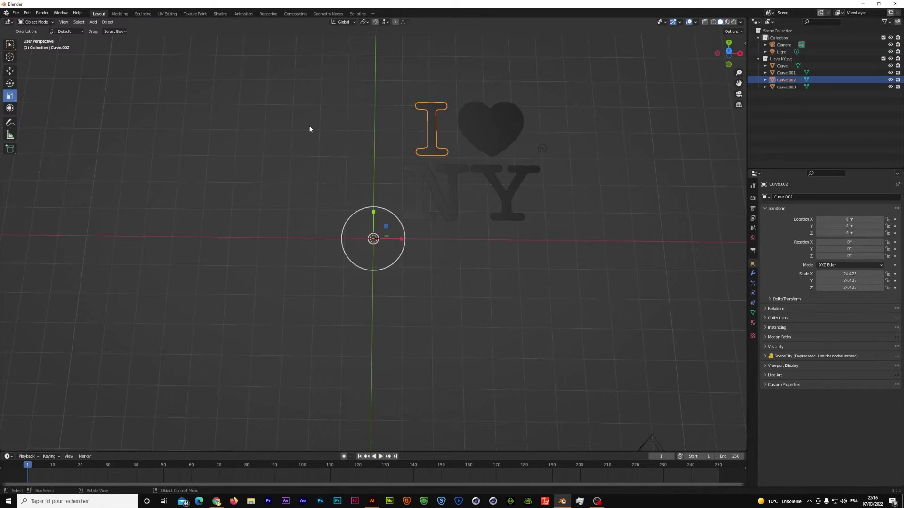
# Enter Edit Mode in face select and circle-select the faces of the I
pyautogui.click(47, 24)
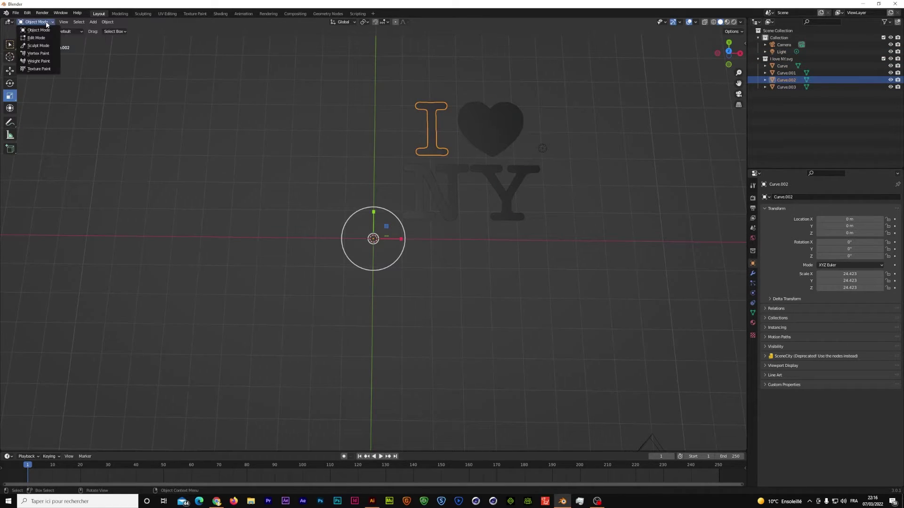
pyautogui.click(37, 37)
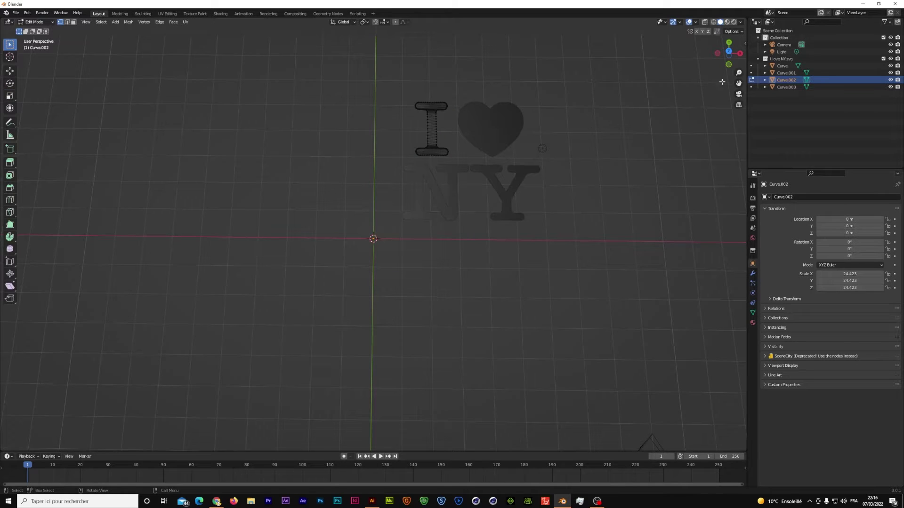
pyautogui.moveTo(727, 59)
pyautogui.mouseDown()
pyautogui.moveTo(641, 208)
pyautogui.moveTo(547, 186)
pyautogui.mouseUp()
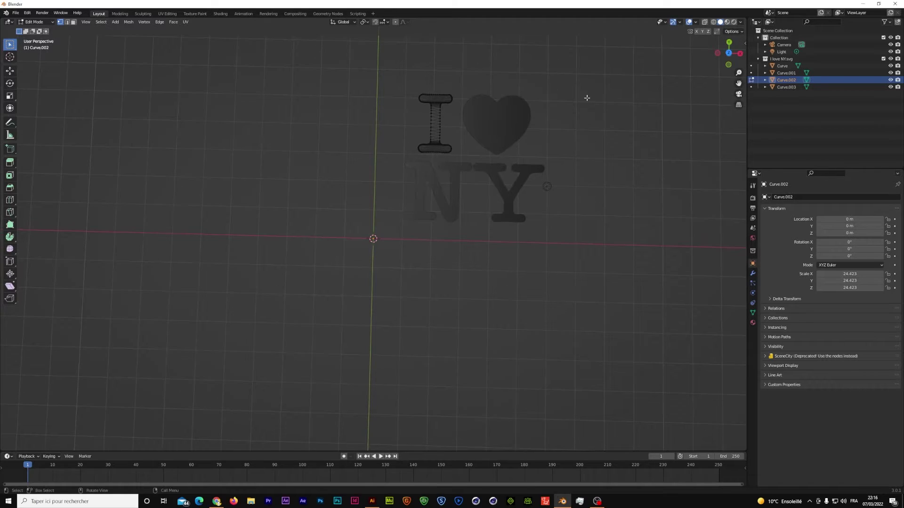
pyautogui.click(74, 22)
pyautogui.moveTo(11, 46); pyautogui.dragTo(47, 75)
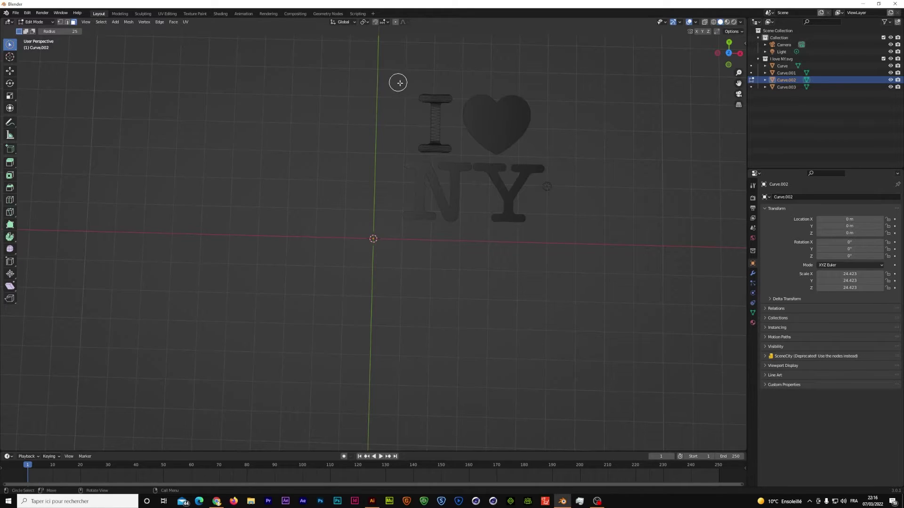
pyautogui.moveTo(399, 83); pyautogui.dragTo(442, 148)
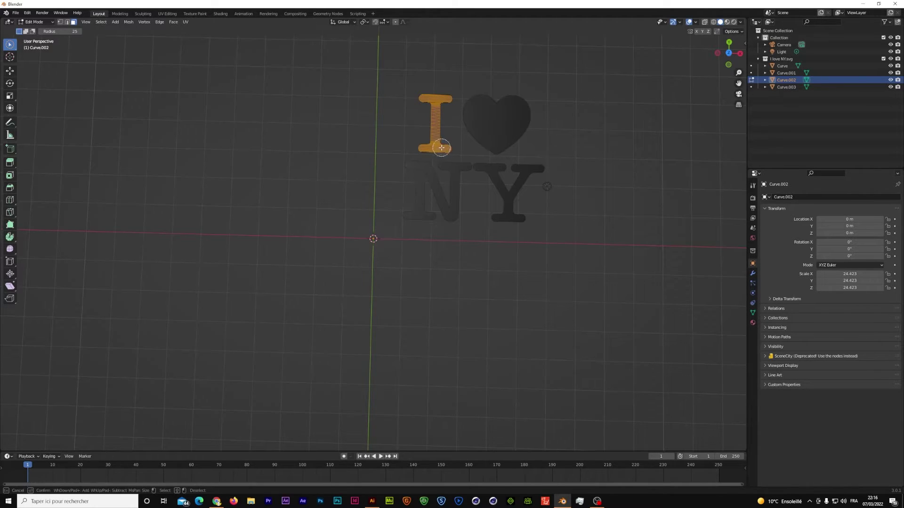
pyautogui.moveTo(442, 148)
pyautogui.mouseDown()
pyautogui.moveTo(443, 99)
pyautogui.moveTo(449, 105)
pyautogui.moveTo(432, 90)
pyautogui.moveTo(422, 145)
pyautogui.mouseUp()
# Complete the I selection by painting over its top and bottom bars
pyautogui.click(729, 54)
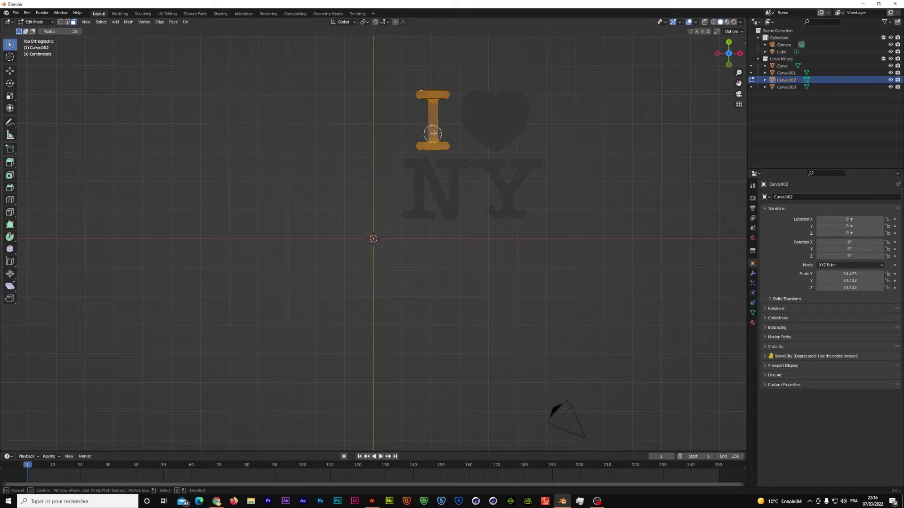
pyautogui.scroll(4, 438, 107)
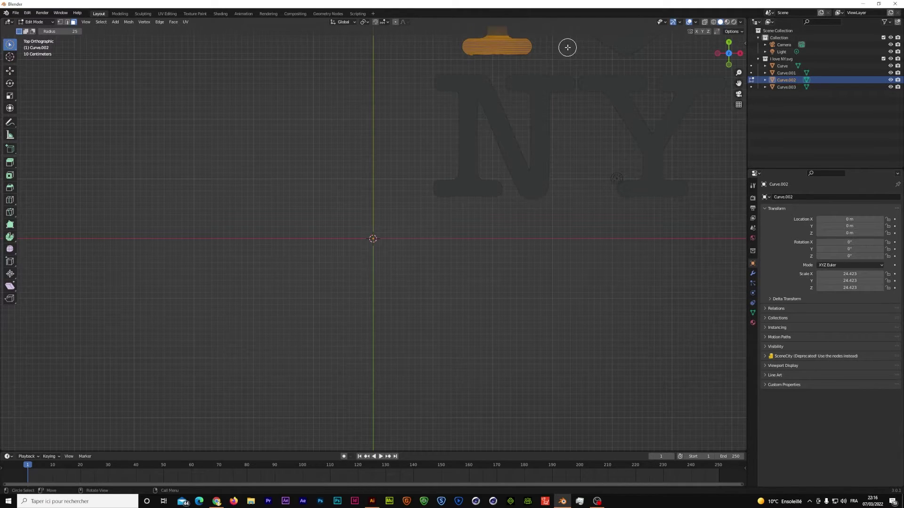
pyautogui.moveTo(567, 47)
pyautogui.mouseDown(button='middle')
pyautogui.moveTo(565, 56)
pyautogui.moveTo(567, 41)
pyautogui.moveTo(648, 48)
pyautogui.mouseUp(button='middle')
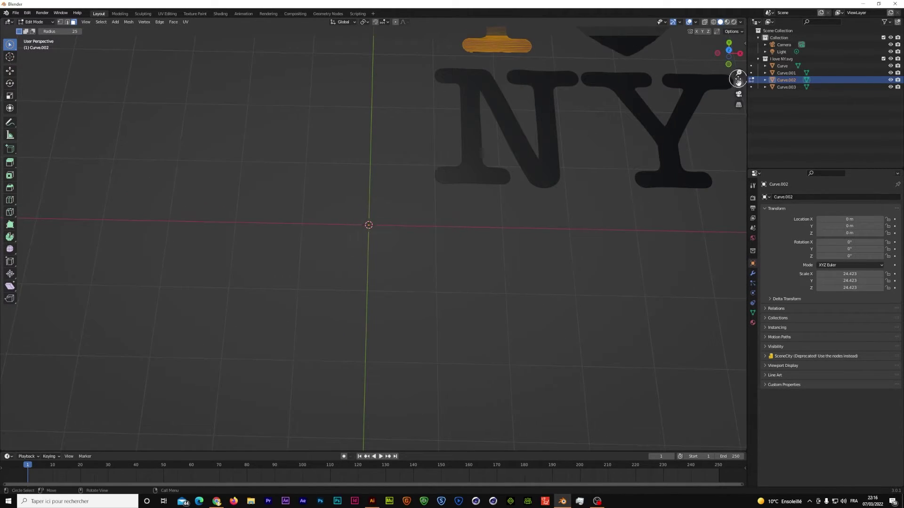
pyautogui.moveTo(738, 81)
pyautogui.mouseDown()
pyautogui.moveTo(730, 147)
pyautogui.moveTo(685, 93)
pyautogui.mouseUp()
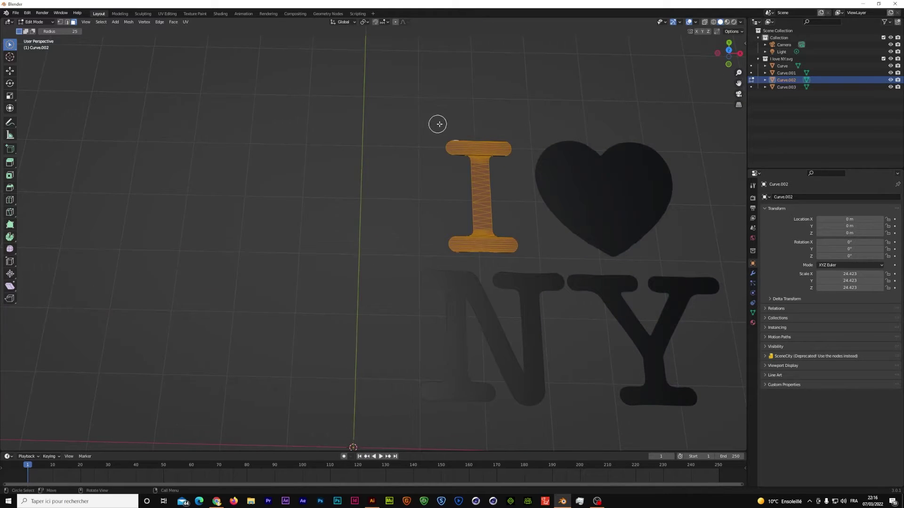
pyautogui.scroll(2, 480, 137)
pyautogui.scroll(1, 481, 137)
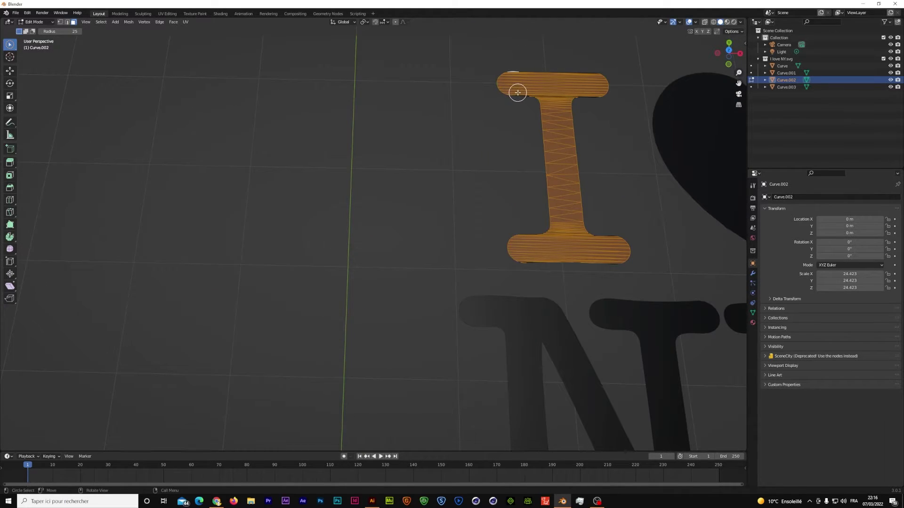
pyautogui.moveTo(517, 92); pyautogui.dragTo(541, 95)
pyautogui.moveTo(598, 97)
pyautogui.mouseDown()
pyautogui.moveTo(579, 83)
pyautogui.moveTo(510, 70)
pyautogui.mouseUp()
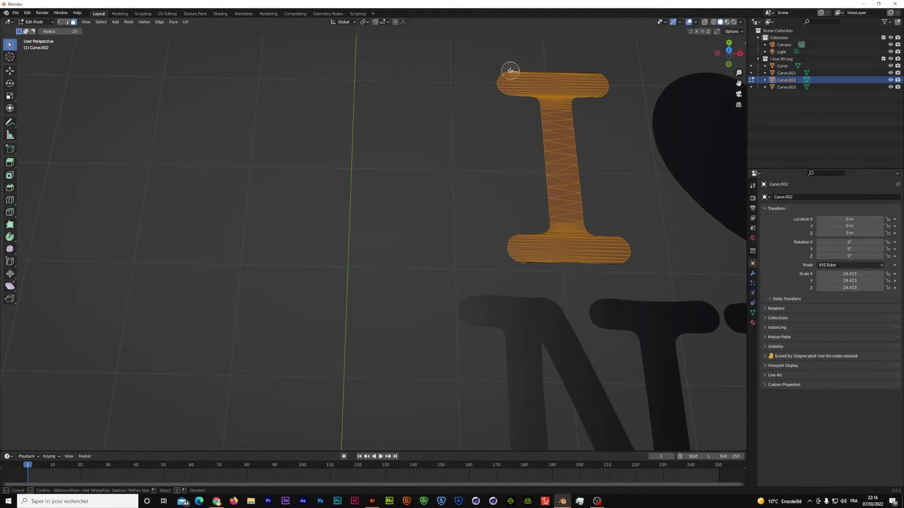
pyautogui.moveTo(572, 190)
pyautogui.mouseDown()
pyautogui.moveTo(521, 256)
pyautogui.moveTo(581, 262)
pyautogui.moveTo(617, 242)
pyautogui.moveTo(585, 228)
pyautogui.moveTo(526, 238)
pyautogui.moveTo(579, 190)
pyautogui.moveTo(593, 97)
pyautogui.mouseUp()
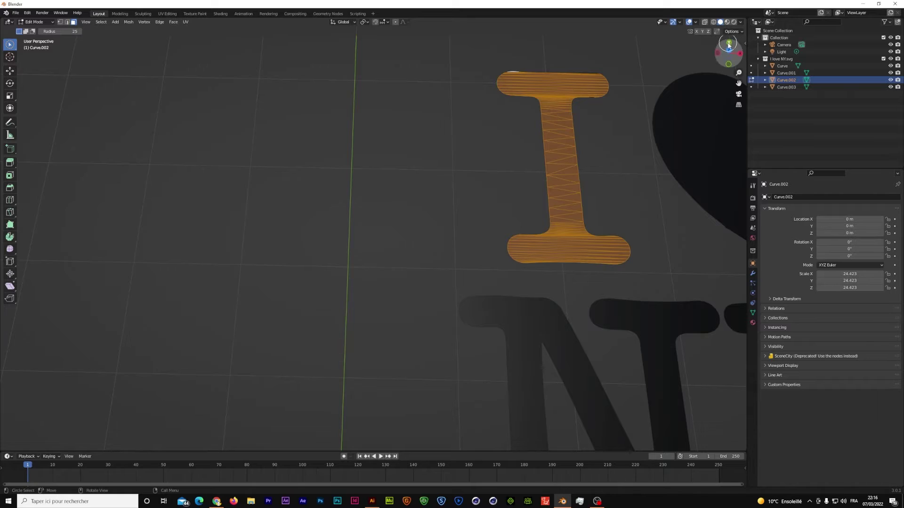
pyautogui.moveTo(728, 48)
pyautogui.mouseDown()
pyautogui.moveTo(733, 91)
pyautogui.moveTo(723, 54)
pyautogui.mouseUp()
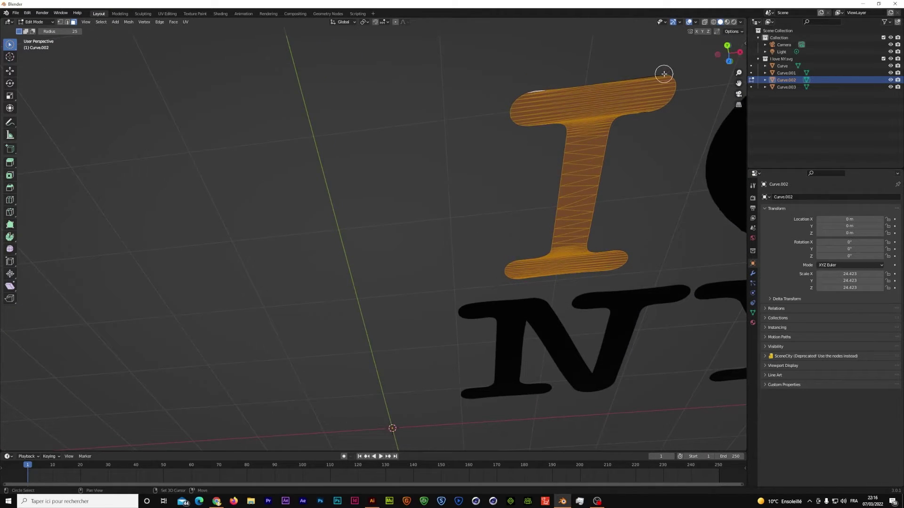
pyautogui.moveTo(568, 88)
pyautogui.mouseDown()
pyautogui.moveTo(531, 90)
pyautogui.moveTo(641, 111)
pyautogui.moveTo(555, 125)
pyautogui.mouseUp()
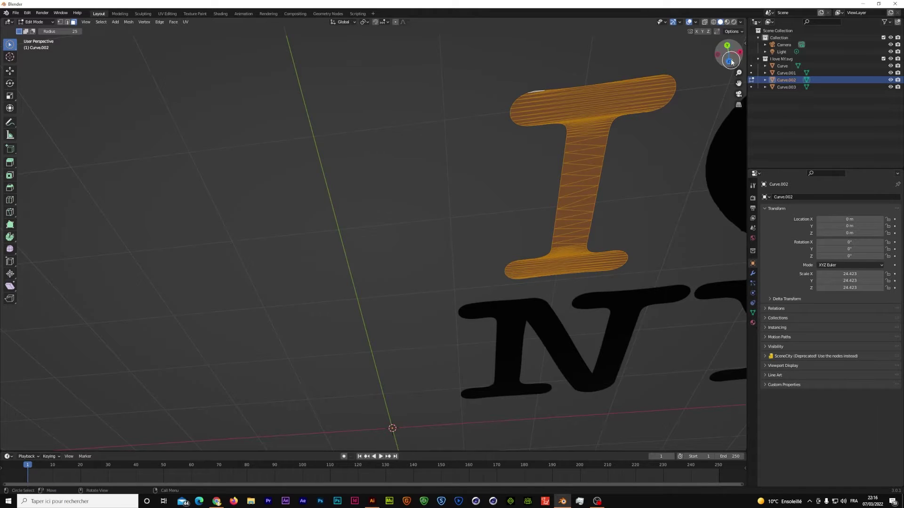
pyautogui.moveTo(731, 61)
pyautogui.mouseDown()
pyautogui.moveTo(687, 421)
pyautogui.moveTo(735, 419)
pyautogui.moveTo(642, 103)
pyautogui.mouseUp()
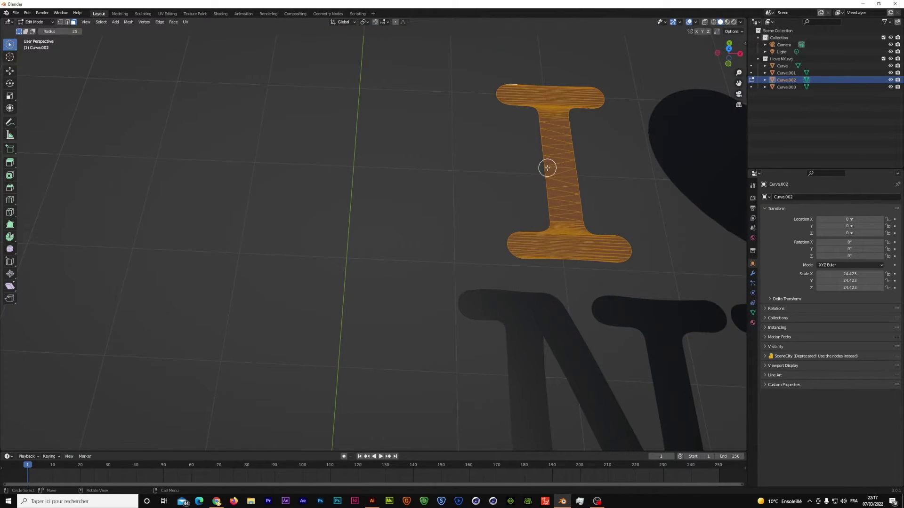
# Extrude the selected I faces upward into a thick solid
pyautogui.press('e')
pyautogui.click(567, 135)
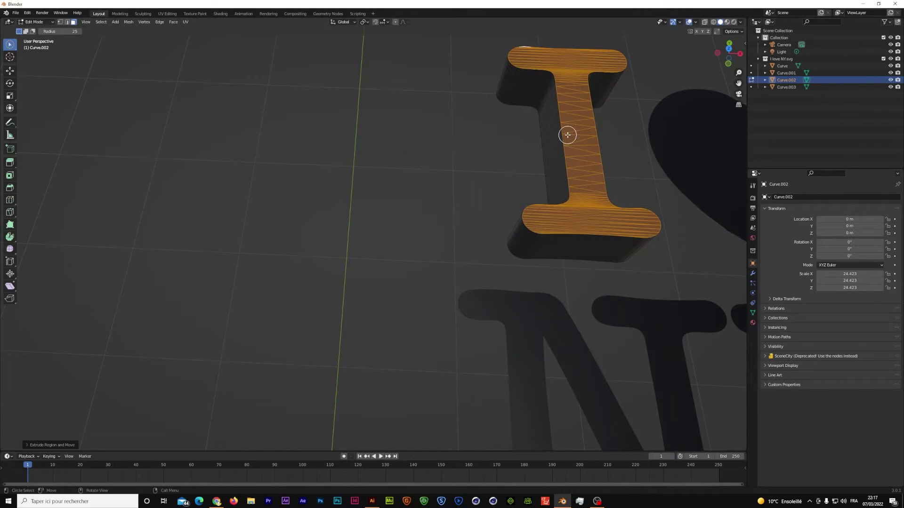
pyautogui.scroll(-4, 567, 135)
# Select the heart (Curve.003) in the Outliner and re-enter Edit Mode with it
pyautogui.click(785, 88)
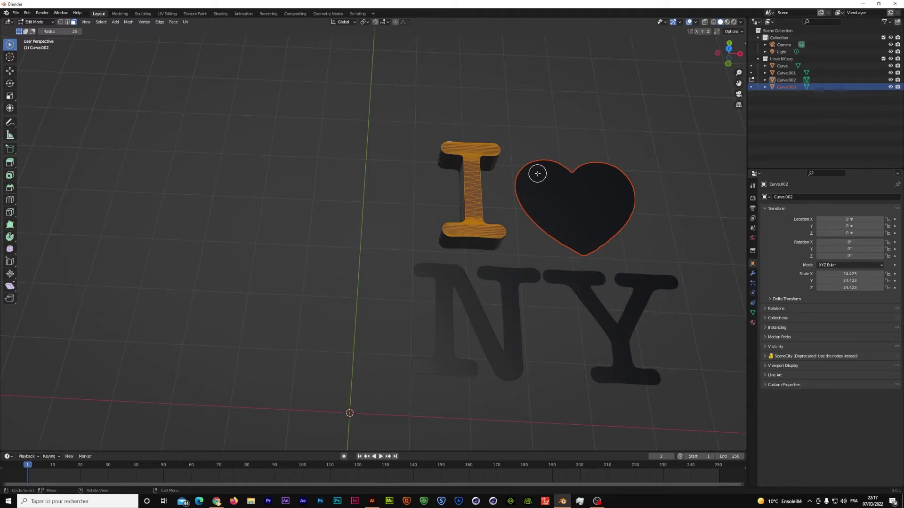
pyautogui.click(50, 22)
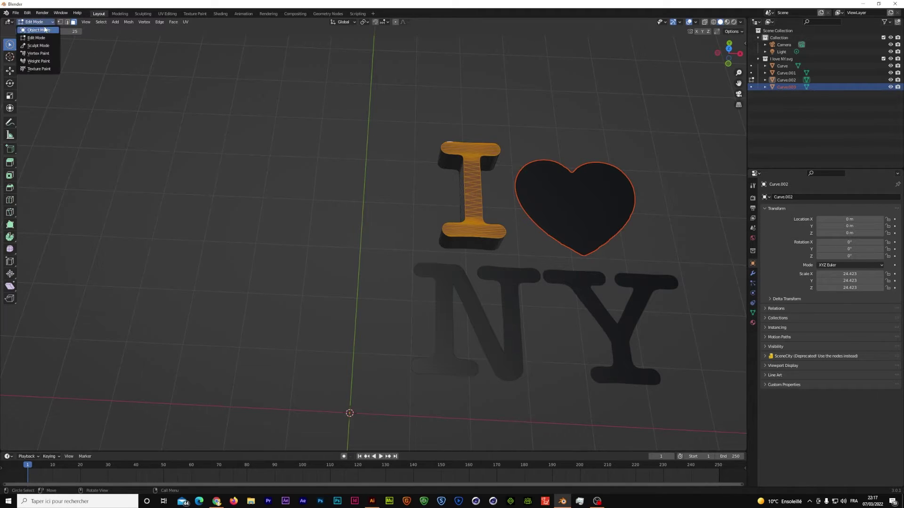
pyautogui.click(29, 22)
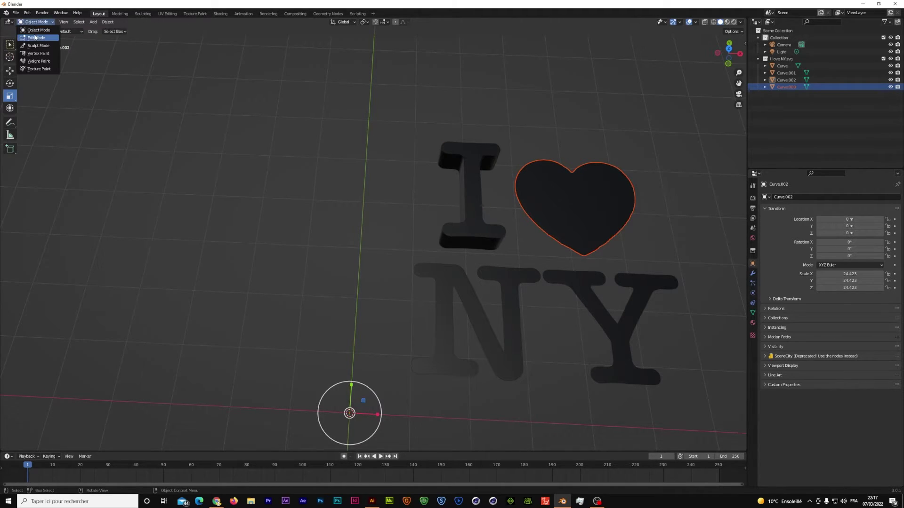
pyautogui.click(34, 38)
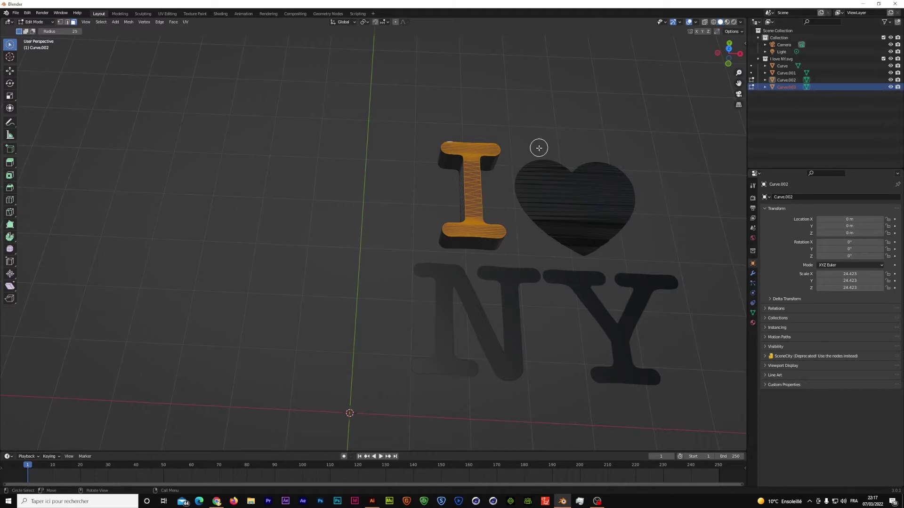
# Circle-select all of the heart's faces in Top view
pyautogui.moveTo(539, 148); pyautogui.dragTo(619, 169)
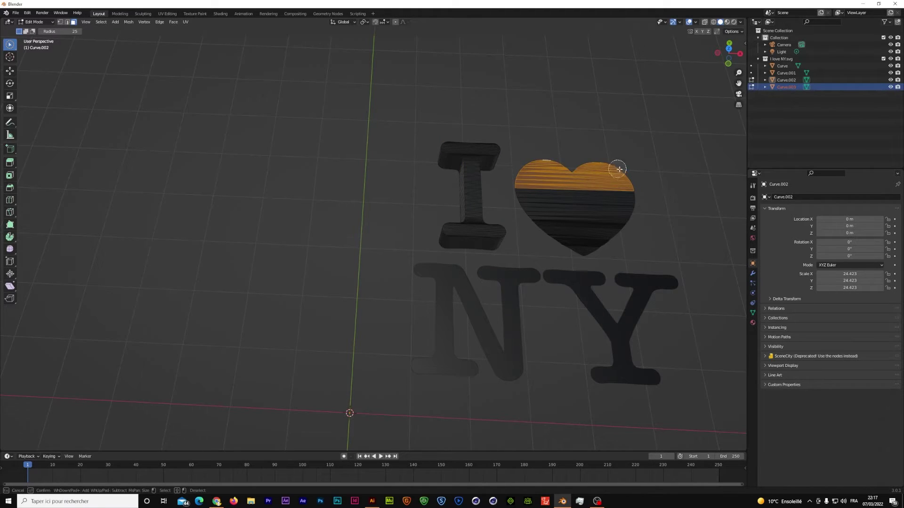
pyautogui.click(729, 48)
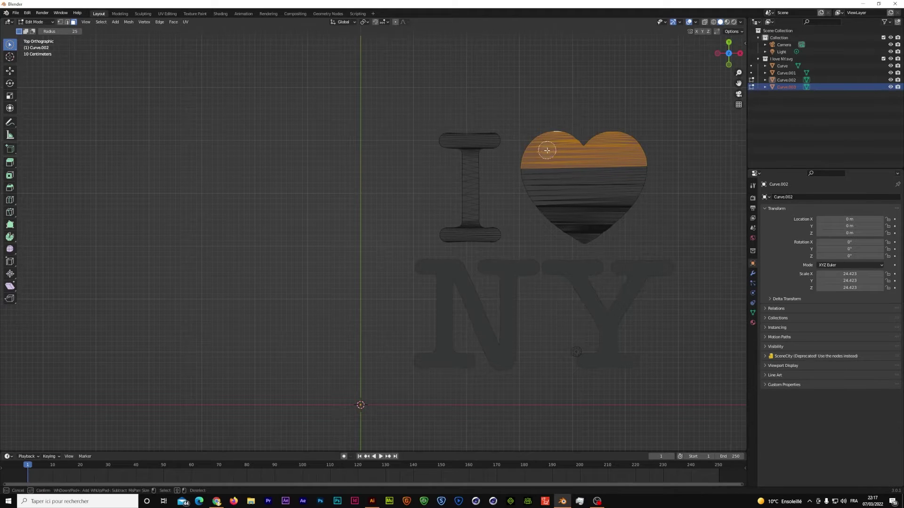
pyautogui.moveTo(548, 147)
pyautogui.mouseDown()
pyautogui.moveTo(579, 244)
pyautogui.moveTo(642, 173)
pyautogui.moveTo(586, 229)
pyautogui.mouseUp()
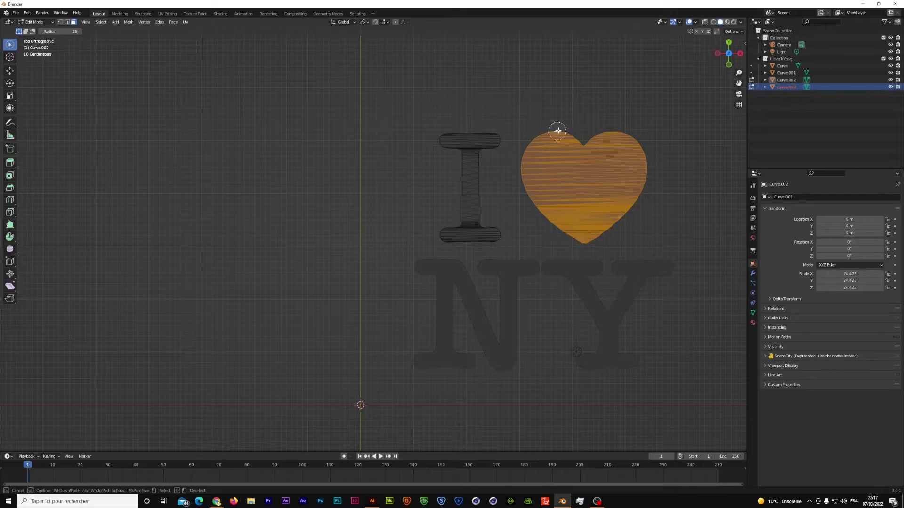
pyautogui.moveTo(557, 137); pyautogui.dragTo(581, 206)
pyautogui.scroll(3, 598, 235)
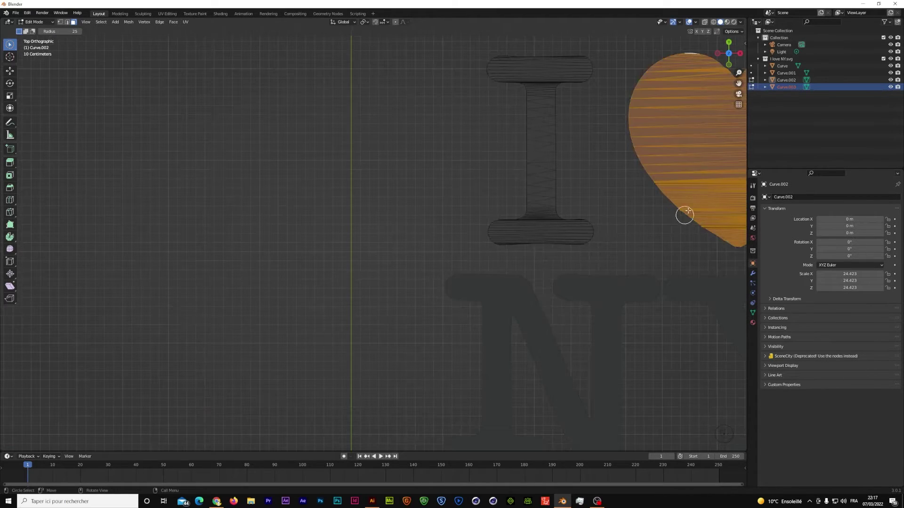
pyautogui.moveTo(716, 215)
pyautogui.mouseDown()
pyautogui.moveTo(724, 232)
pyautogui.moveTo(722, 91)
pyautogui.mouseUp()
pyautogui.moveTo(729, 53); pyautogui.dragTo(747, 70)
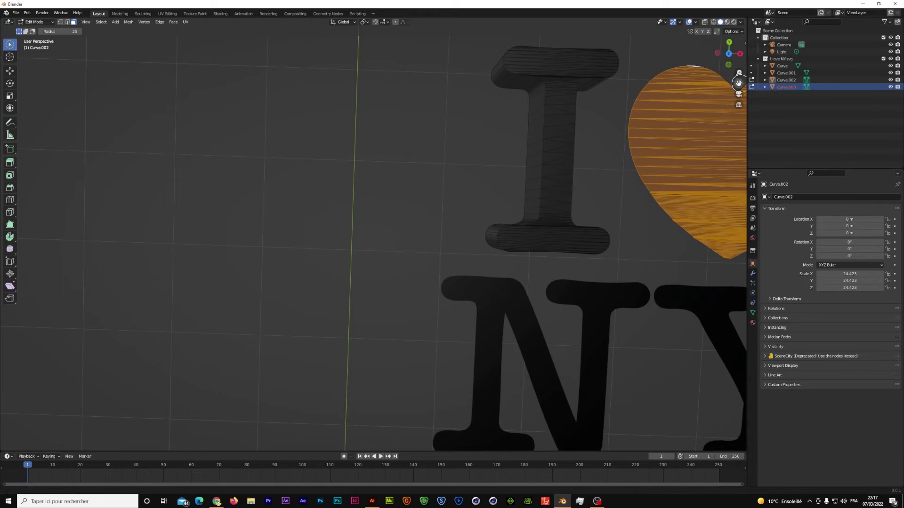
pyautogui.keyDown('shift'); pyautogui.moveTo(739, 174); pyautogui.dragTo(704, 183, button='middle'); pyautogui.keyUp('shift')
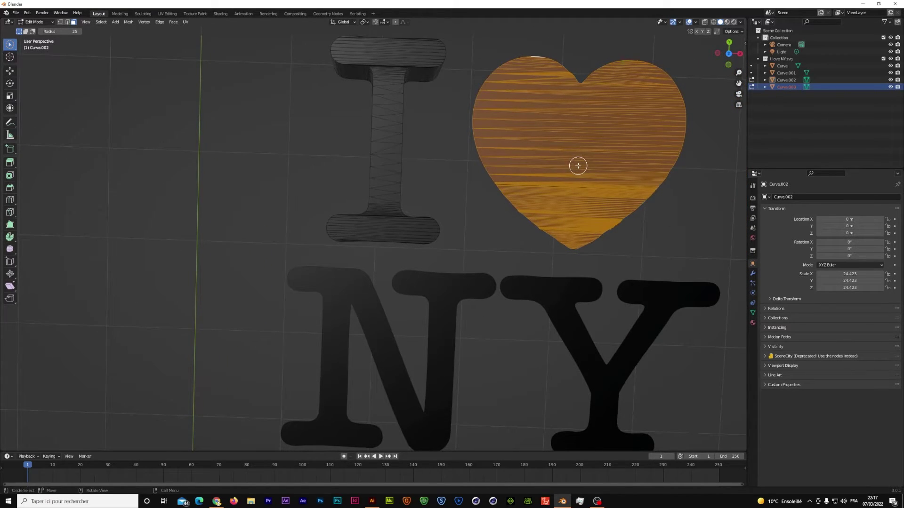
pyautogui.moveTo(729, 54); pyautogui.dragTo(725, 69)
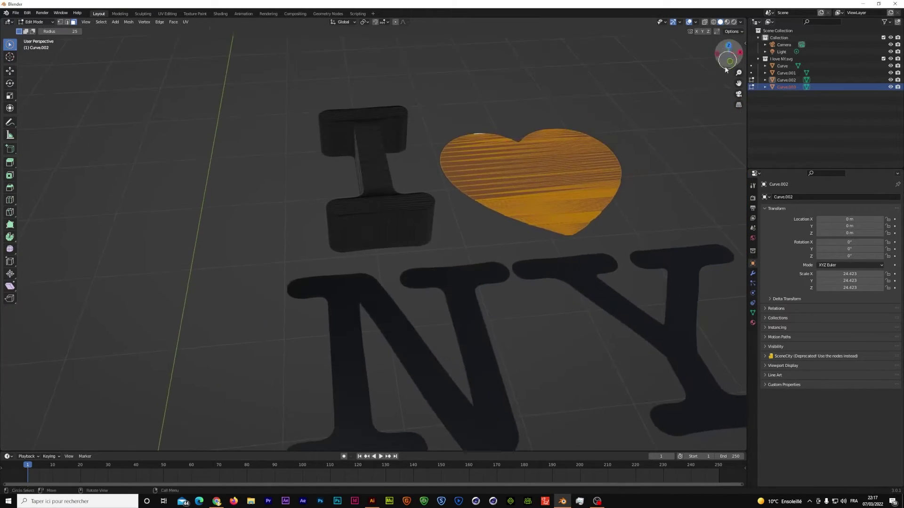
# Extrude the heart faces straight up along Z
pyautogui.press('e')
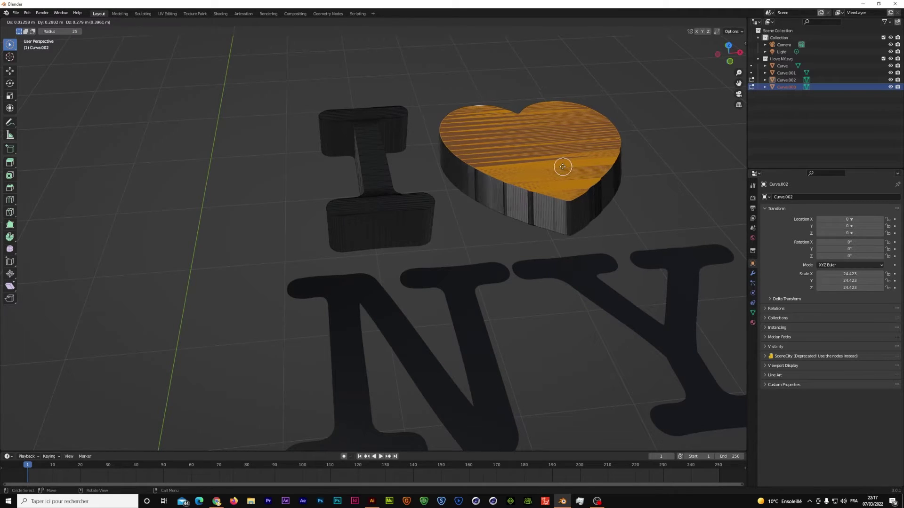
pyautogui.press('z')
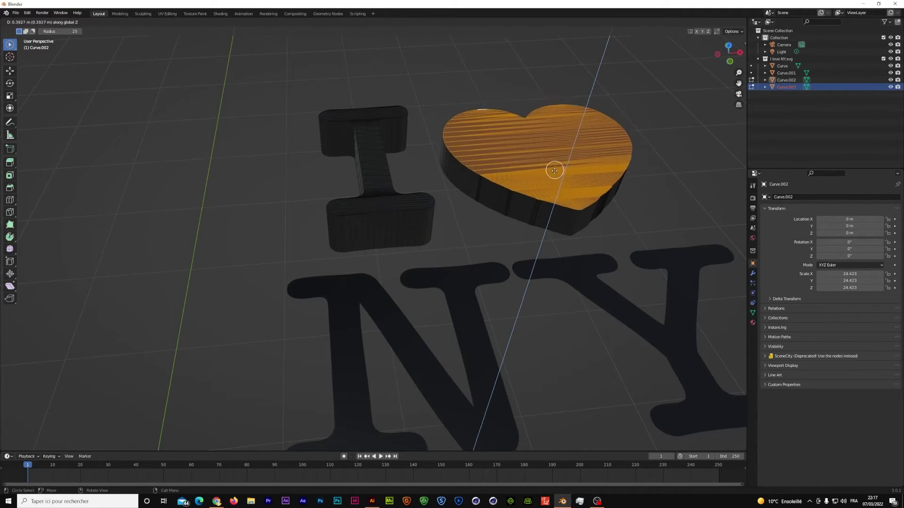
pyautogui.click(565, 159)
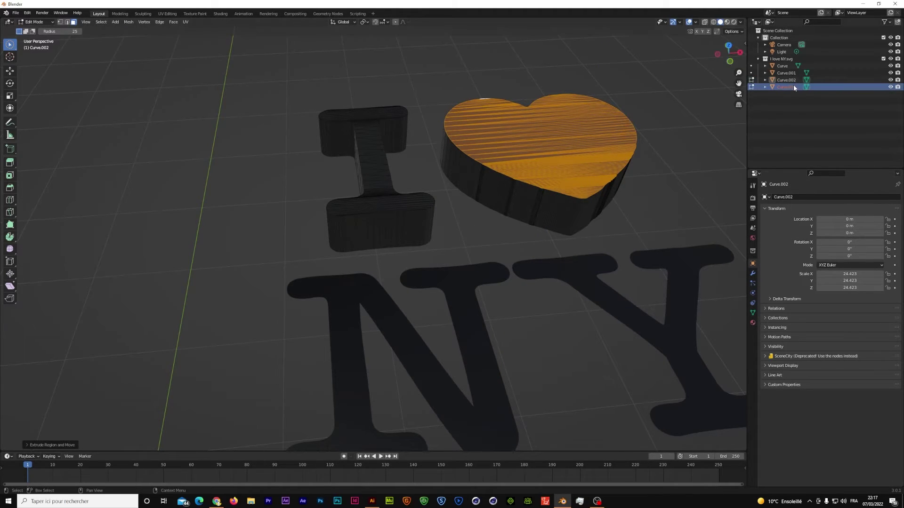
# Select the Y object, clear the heart selection and re-enter Edit Mode with the Y
pyautogui.click(785, 73)
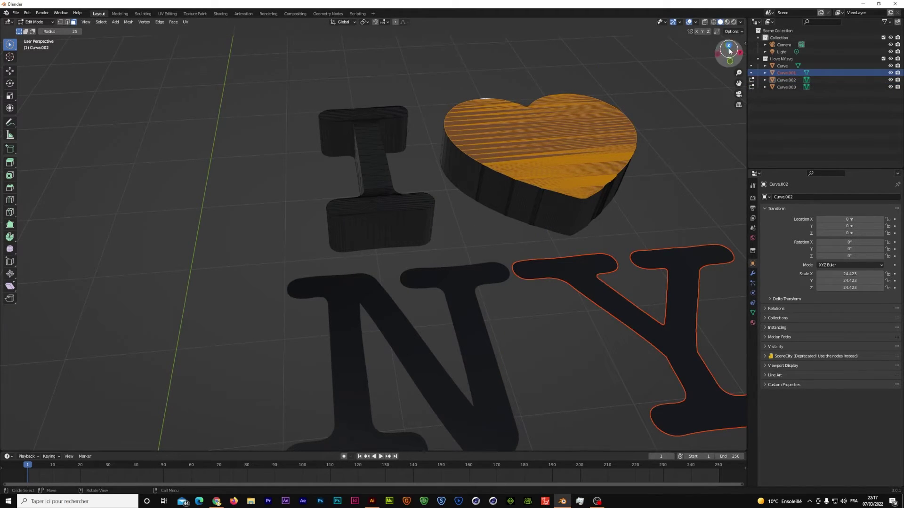
pyautogui.moveTo(731, 50); pyautogui.dragTo(728, 75)
pyautogui.scroll(-4, 643, 198)
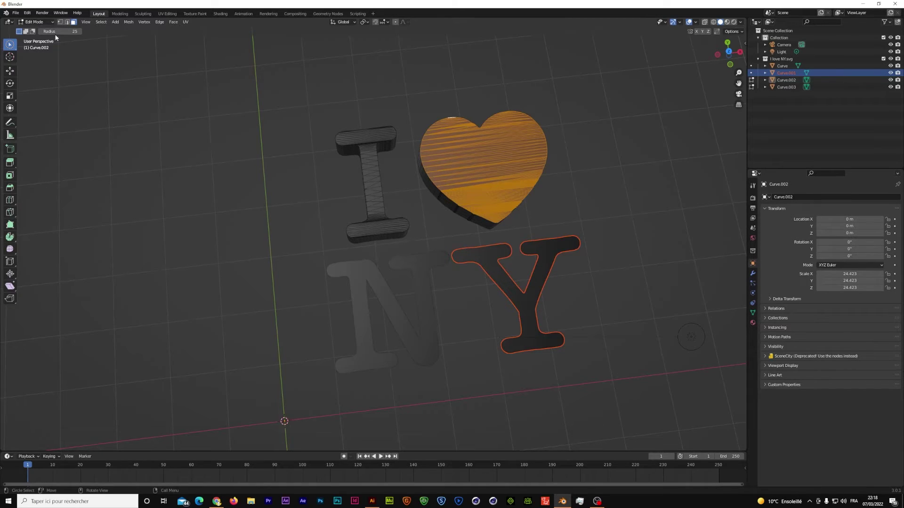
pyautogui.click(471, 254)
pyautogui.rightClick(471, 255)
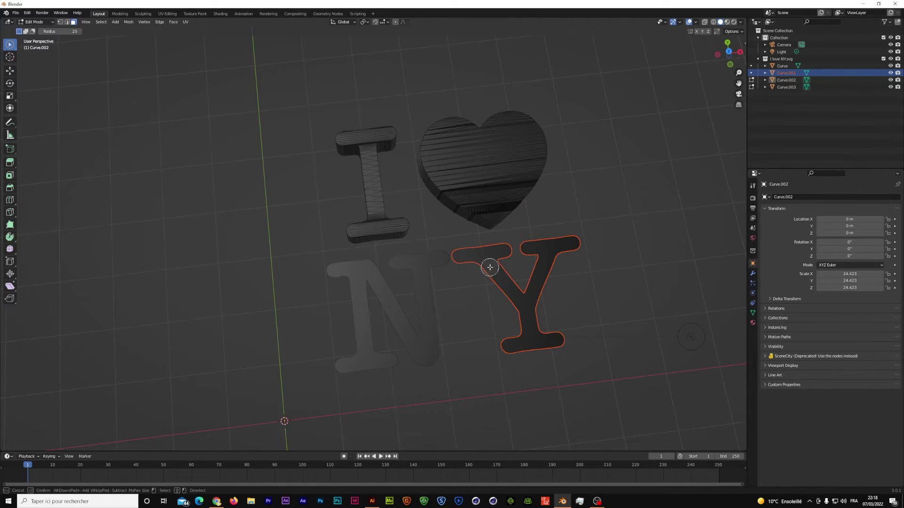
pyautogui.click(28, 22)
pyautogui.click(29, 30)
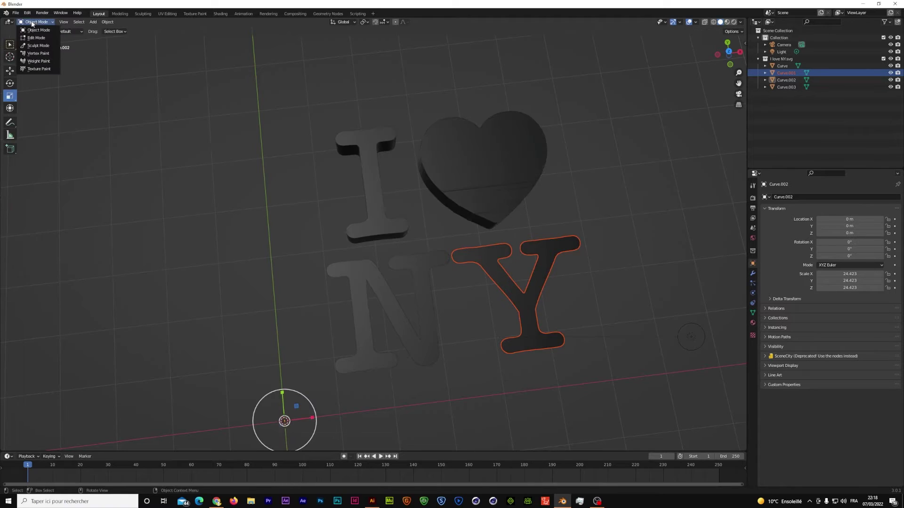
pyautogui.click(35, 38)
# Select all of the Y's faces in Top view, growing the selection with Ctrl+L
pyautogui.moveTo(467, 246)
pyautogui.mouseDown()
pyautogui.moveTo(496, 283)
pyautogui.moveTo(478, 266)
pyautogui.moveTo(528, 298)
pyautogui.moveTo(535, 246)
pyautogui.moveTo(574, 234)
pyautogui.moveTo(547, 264)
pyautogui.moveTo(532, 337)
pyautogui.moveTo(514, 354)
pyautogui.mouseUp()
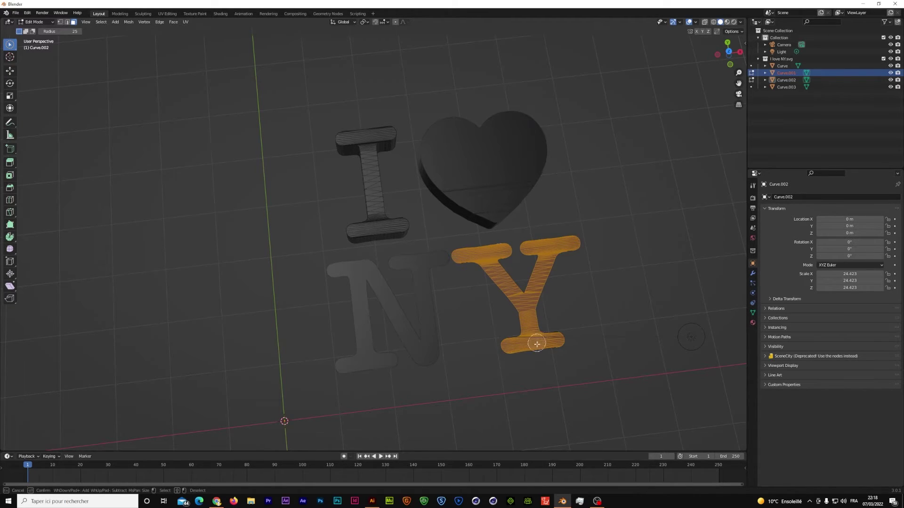
pyautogui.scroll(3, 529, 345)
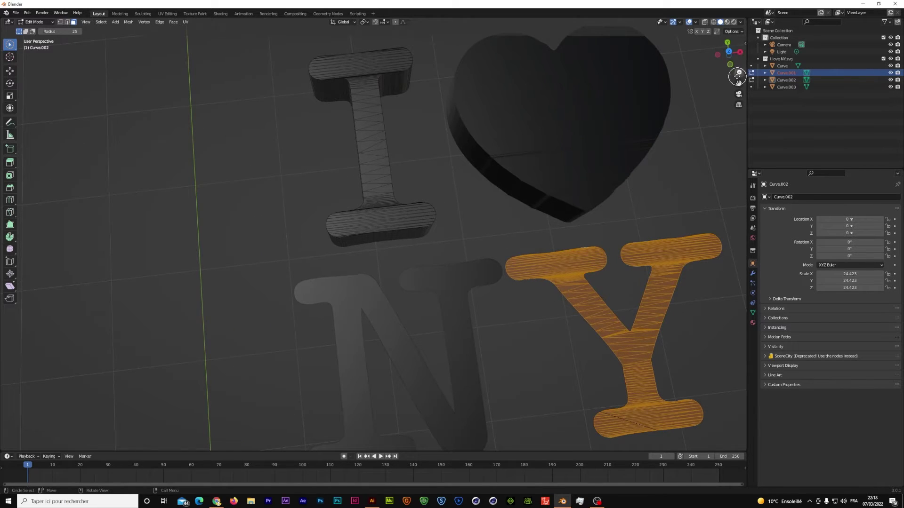
pyautogui.moveTo(738, 83); pyautogui.dragTo(663, 43)
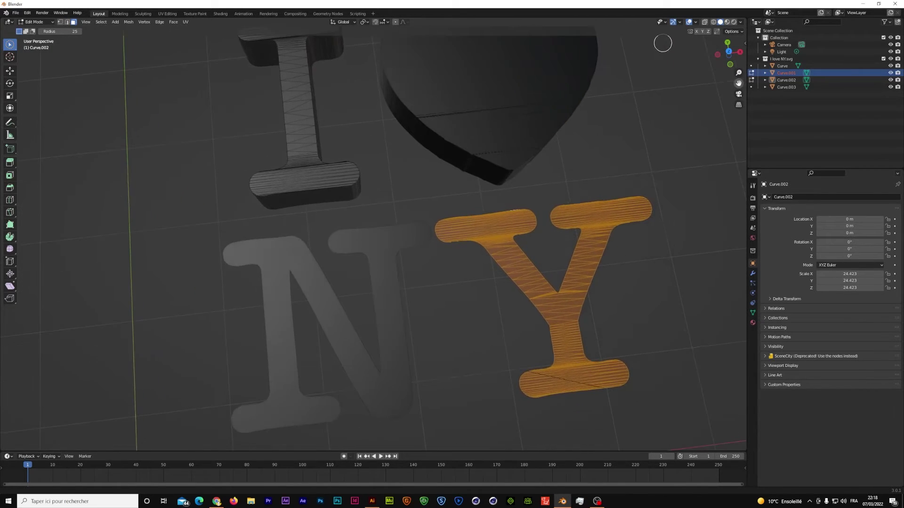
pyautogui.click(729, 53)
pyautogui.moveTo(596, 264); pyautogui.dragTo(594, 300)
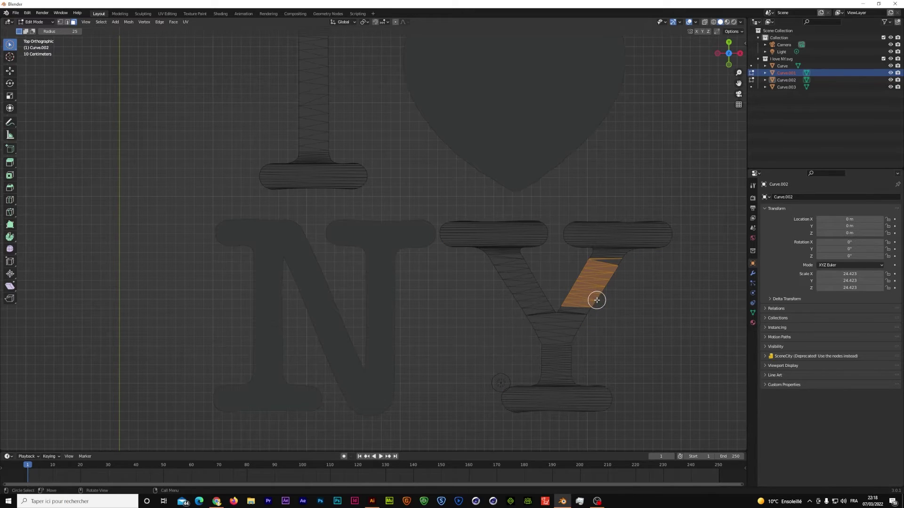
pyautogui.hotkey('ctrl', 'l')
pyautogui.moveTo(609, 251); pyautogui.dragTo(558, 343)
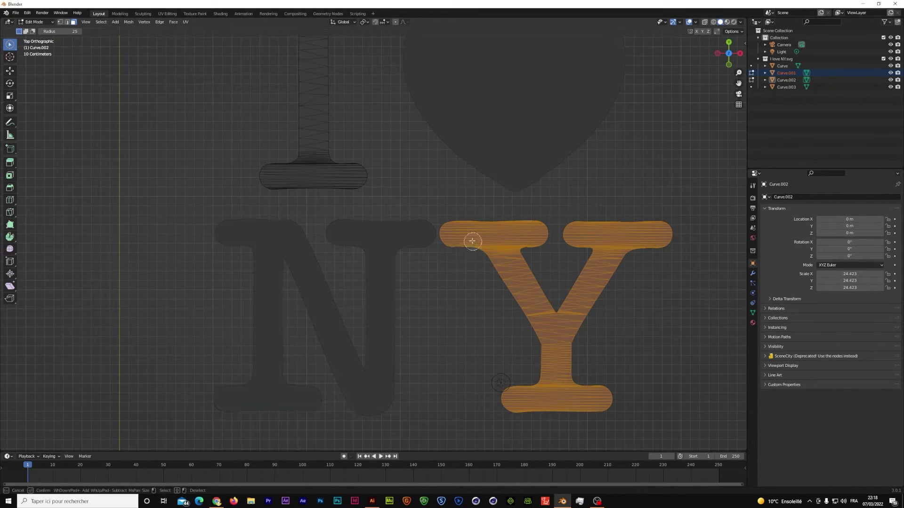
pyautogui.press('Escape')
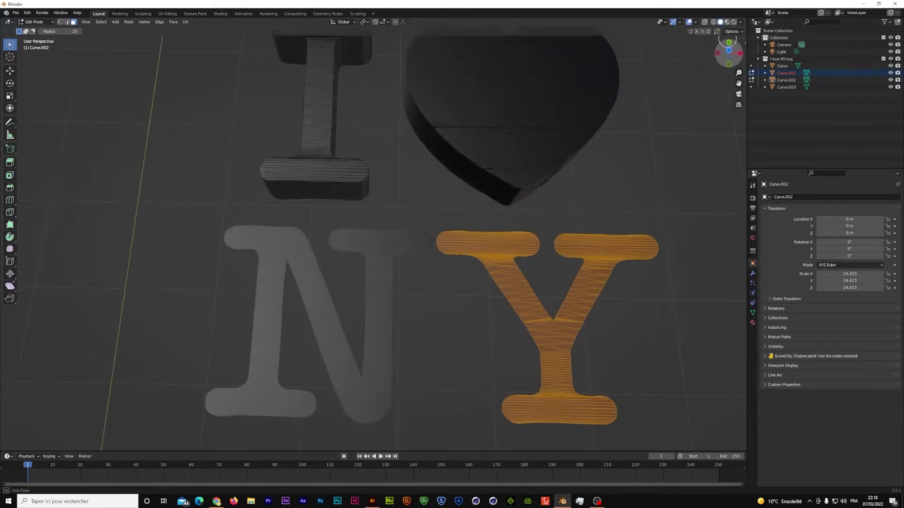
pyautogui.moveTo(728, 53); pyautogui.dragTo(727, 424)
# Move the Y faces upward along Z
pyautogui.press('g')
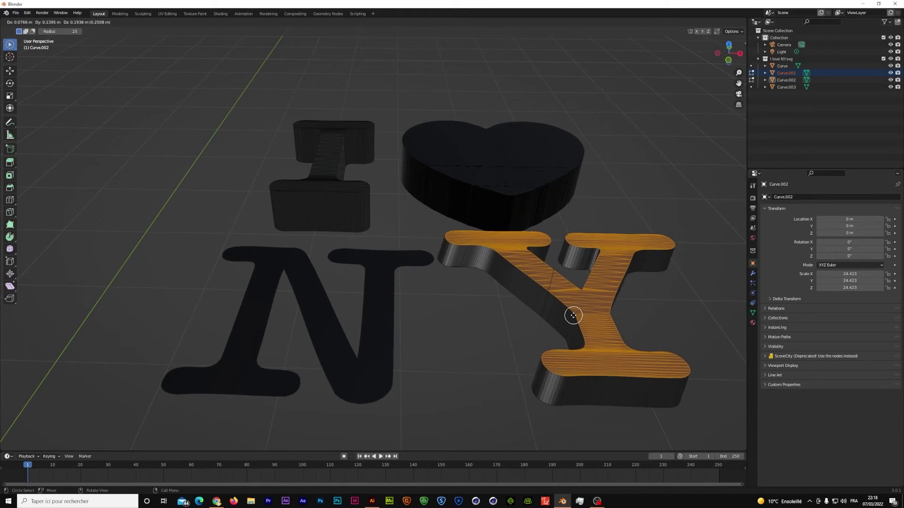
pyautogui.press('z')
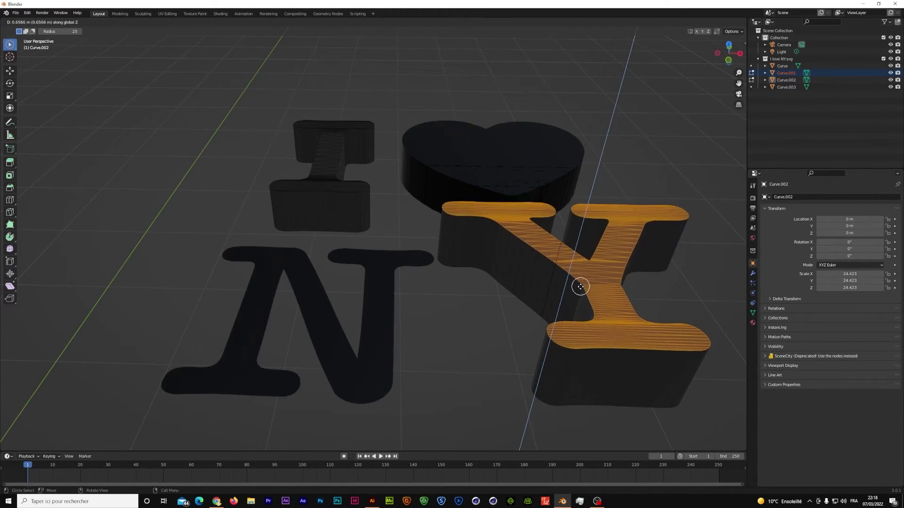
pyautogui.click(582, 295)
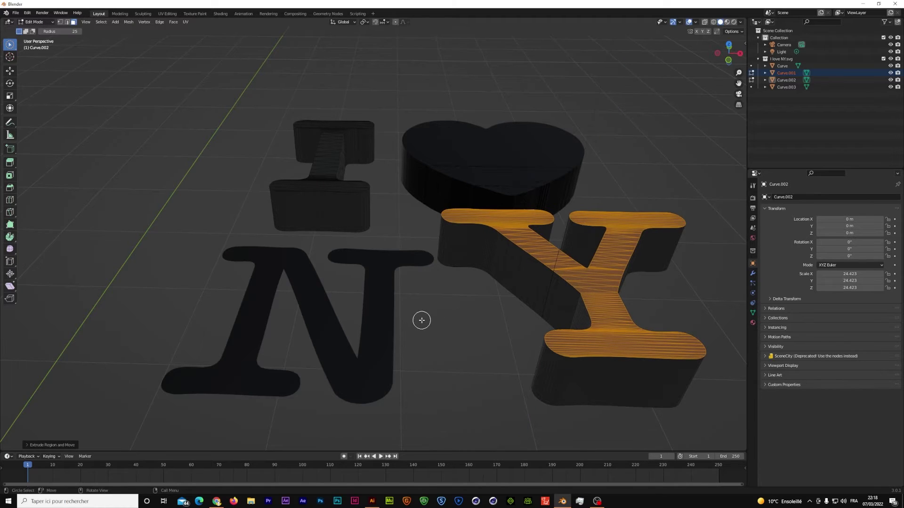
pyautogui.moveTo(728, 56); pyautogui.dragTo(729, 75)
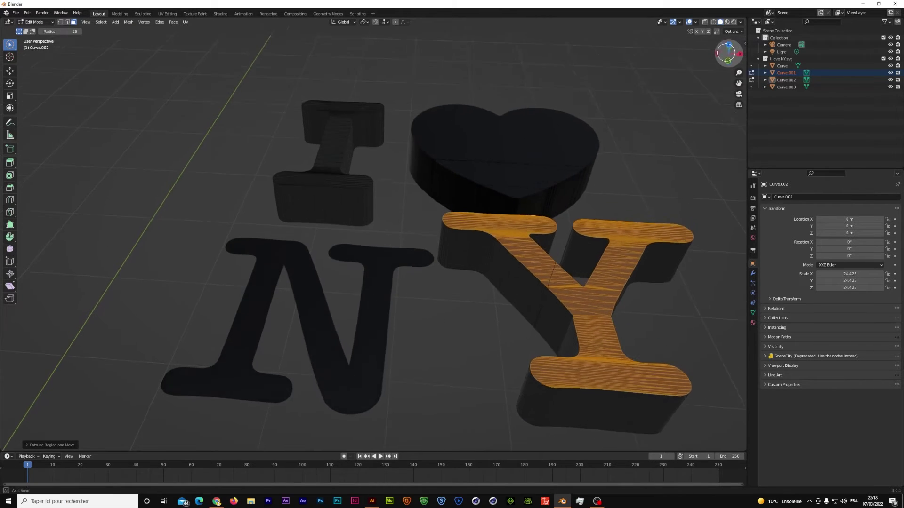
pyautogui.scroll(-5, 477, 234)
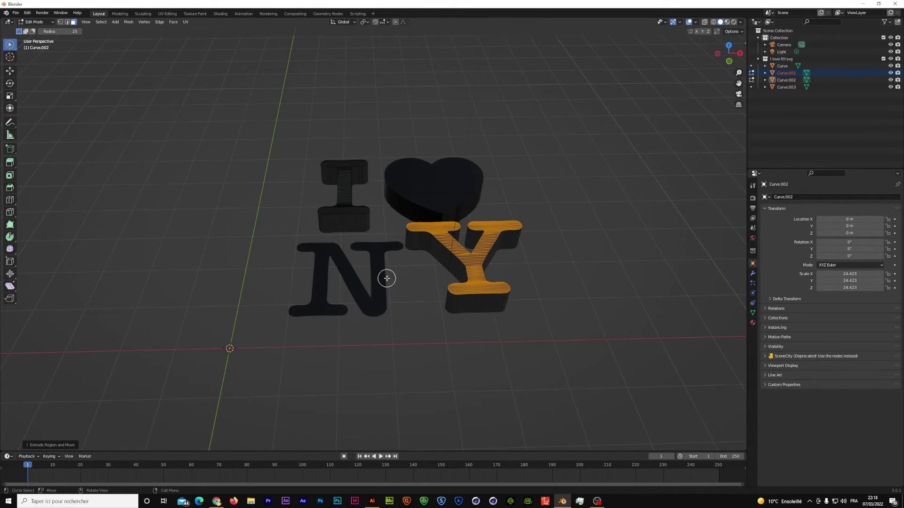
# Undo that move and raise the Y faces along Z again to a new height
pyautogui.hotkey('ctrl', 'z')
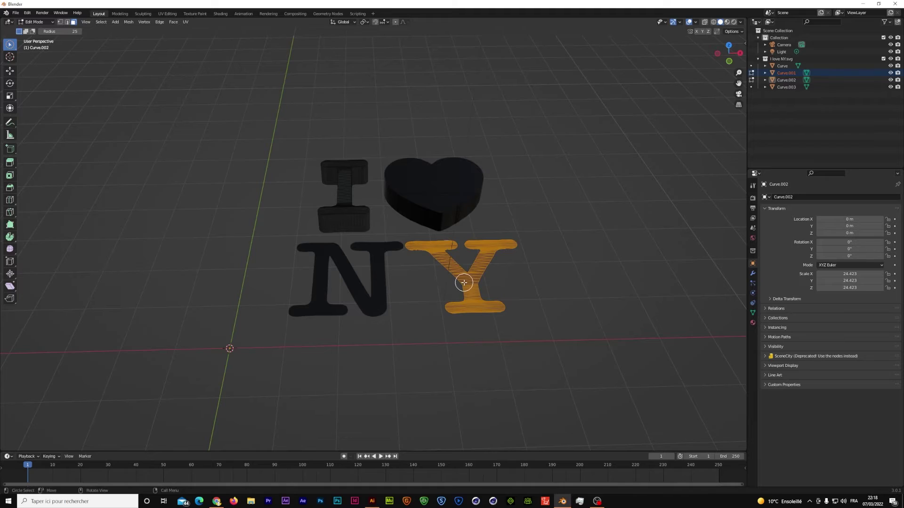
pyautogui.press('g')
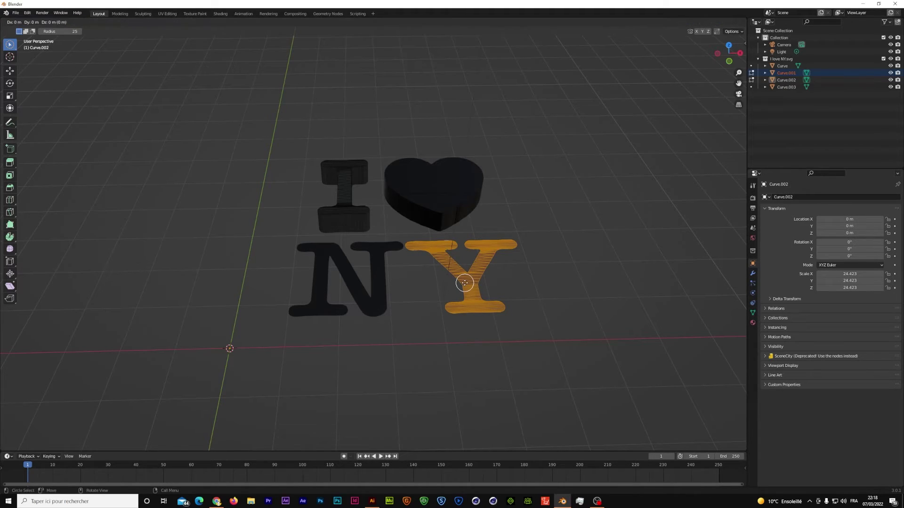
pyautogui.press('z')
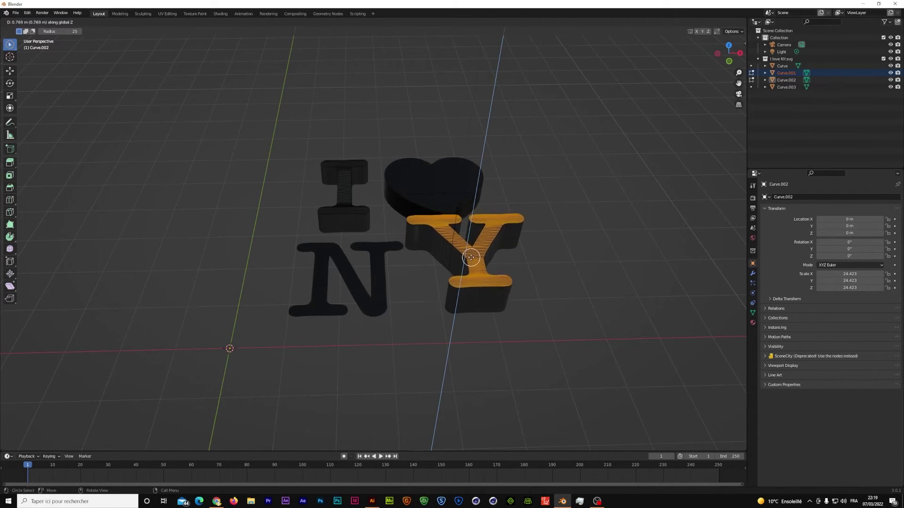
pyautogui.click(470, 257)
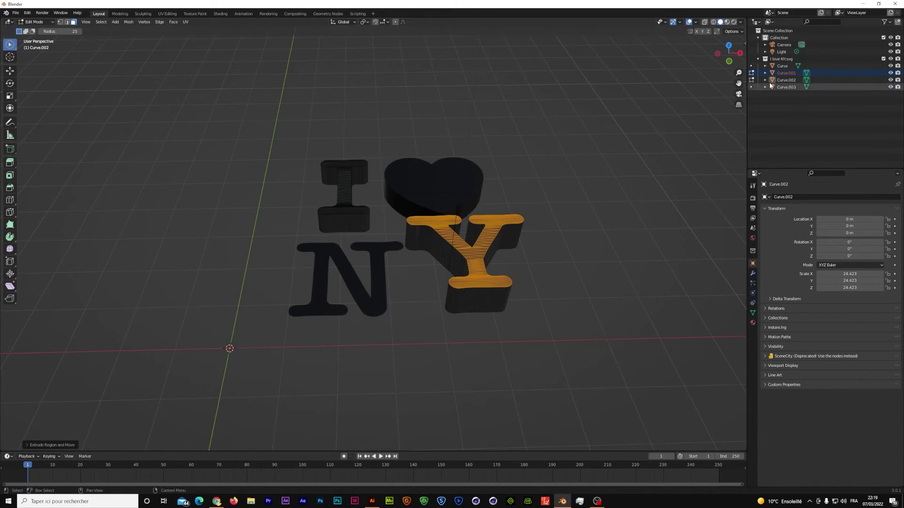
pyautogui.click(783, 66)
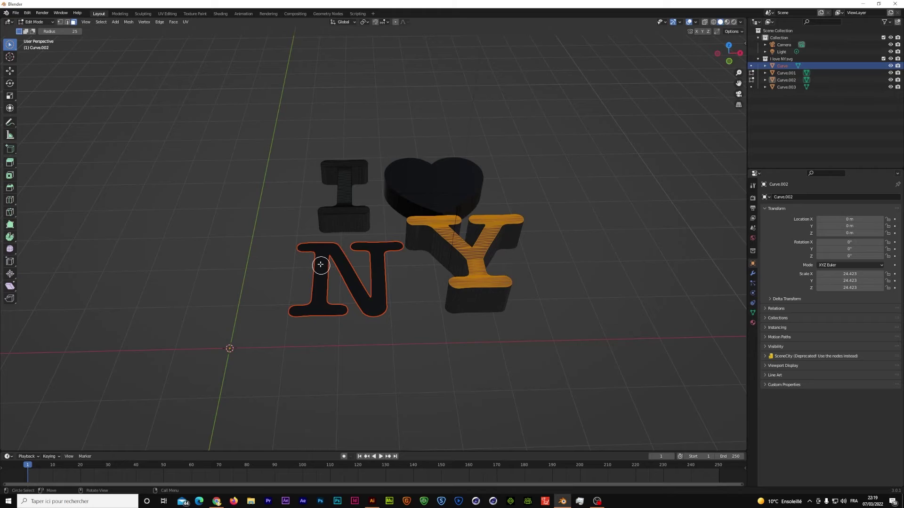
pyautogui.click(35, 22)
pyautogui.click(37, 29)
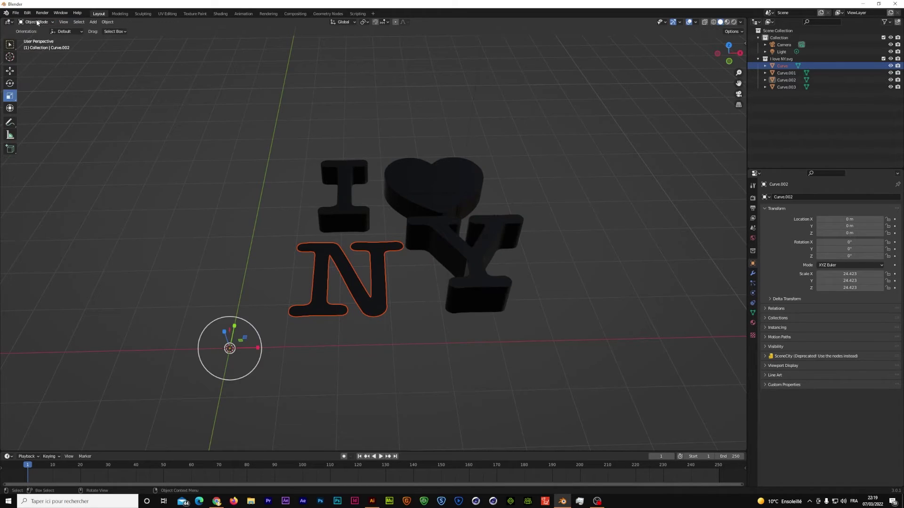
pyautogui.click(40, 38)
pyautogui.press('c')
pyautogui.moveTo(322, 247)
pyautogui.mouseDown()
pyautogui.moveTo(328, 310)
pyautogui.moveTo(308, 248)
pyautogui.moveTo(375, 301)
pyautogui.moveTo(394, 245)
pyautogui.moveTo(365, 247)
pyautogui.mouseUp()
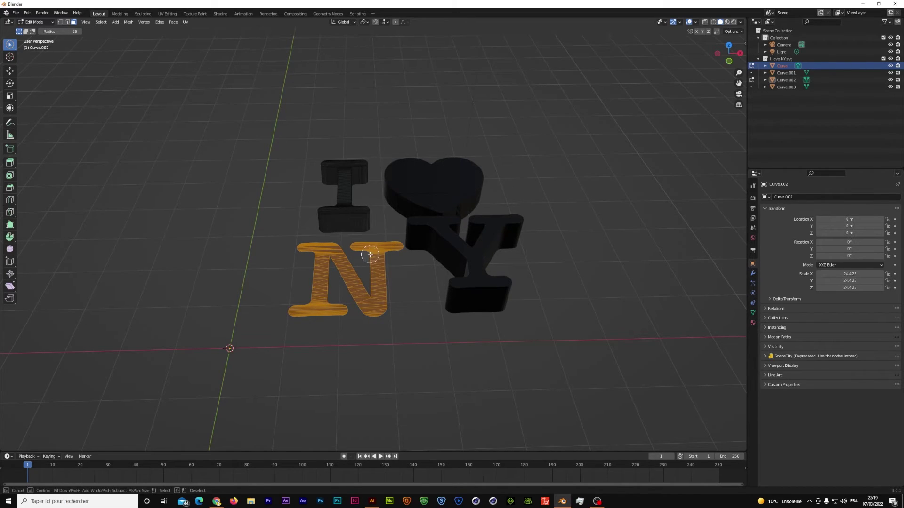
pyautogui.rightClick(388, 276)
pyautogui.press('g')
pyautogui.press('z')
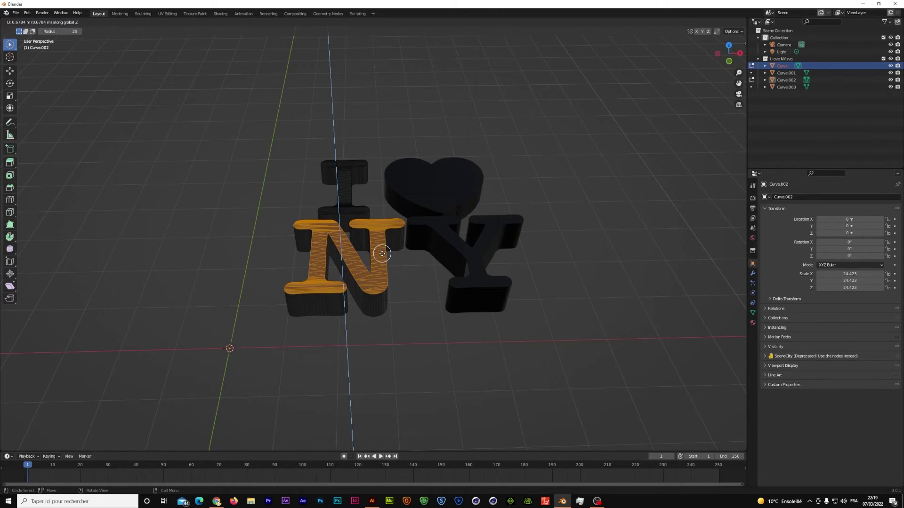
pyautogui.click(382, 249)
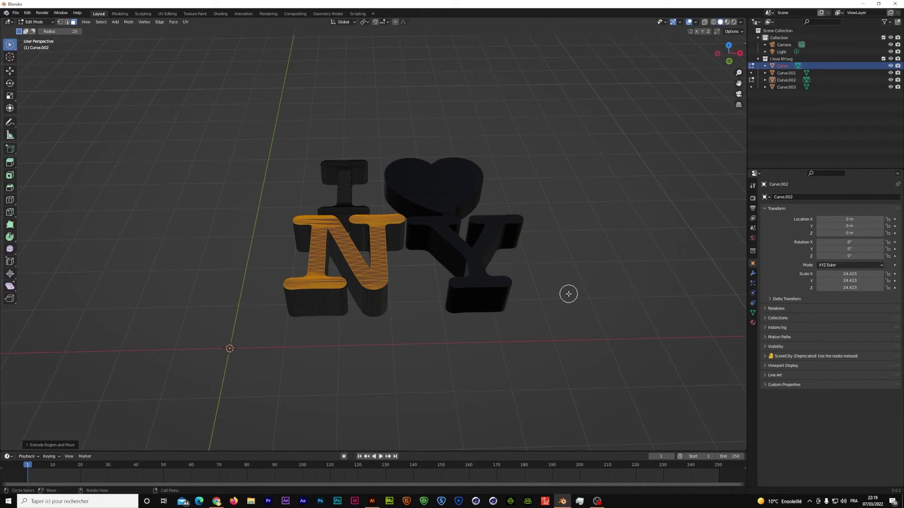
pyautogui.hotkey('ctrl', 'z')
pyautogui.hotkey('ctrl', 'z')
pyautogui.hotkey('ctrl', 'z')
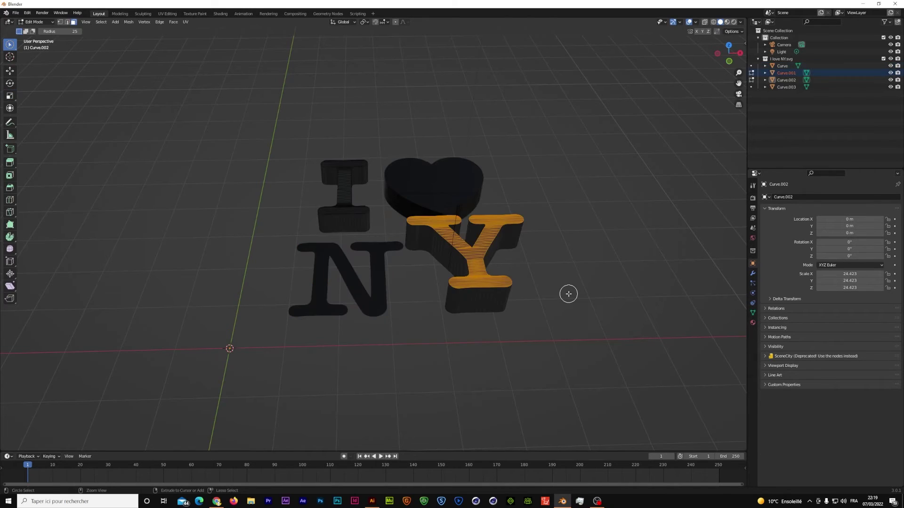
pyautogui.hotkey('ctrl', 'z')
pyautogui.hotkey('ctrl', 'z')
# Undo the Y, heart and I extrusions
pyautogui.hotkey('ctrl', 'z')
pyautogui.hotkey('ctrl', 'z')
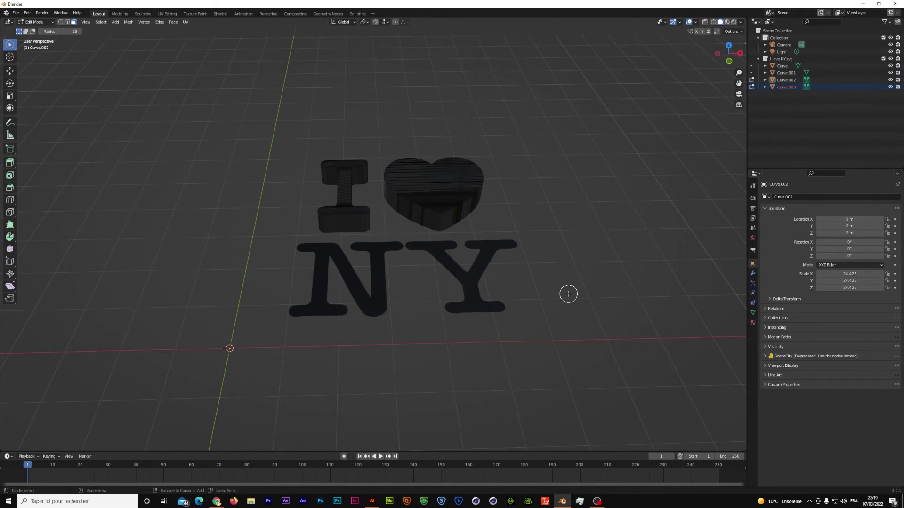
pyautogui.hotkey('ctrl', 'z')
pyautogui.hotkey('ctrl', 'z')
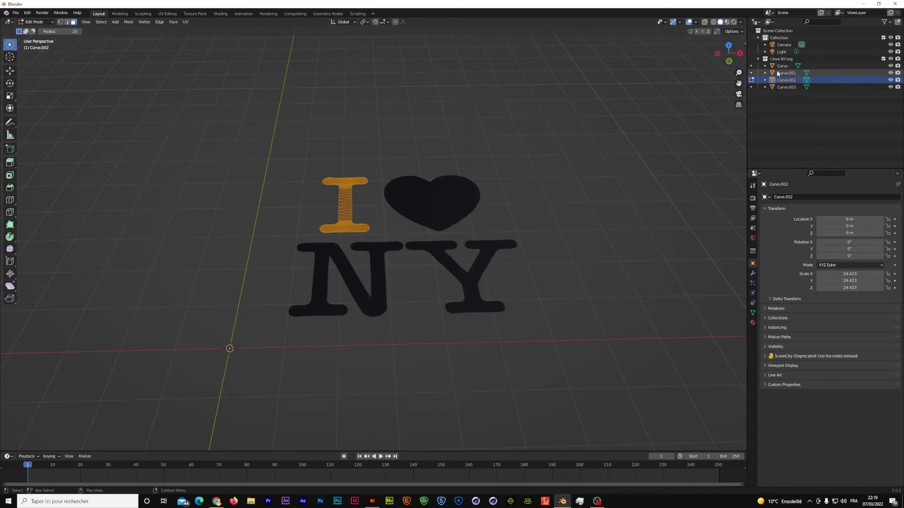
pyautogui.hotkey('ctrl', 'z')
pyautogui.hotkey('ctrl', 'z')
pyautogui.hotkey('ctrl', 'z')
pyautogui.hotkey('ctrl', 'z')
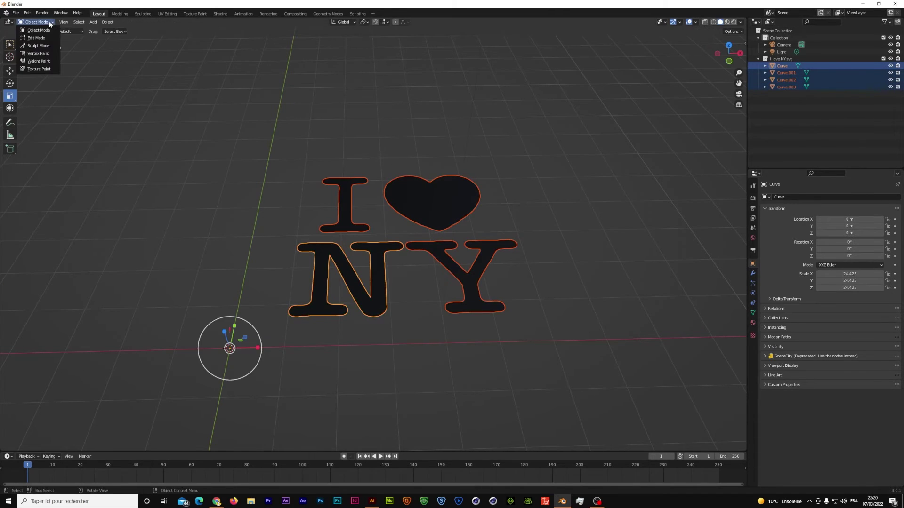
pyautogui.hotkey('ctrl', 'z')
# In Top view, paint-select the heart, N and Y faces together
pyautogui.moveTo(345, 176); pyautogui.dragTo(431, 223)
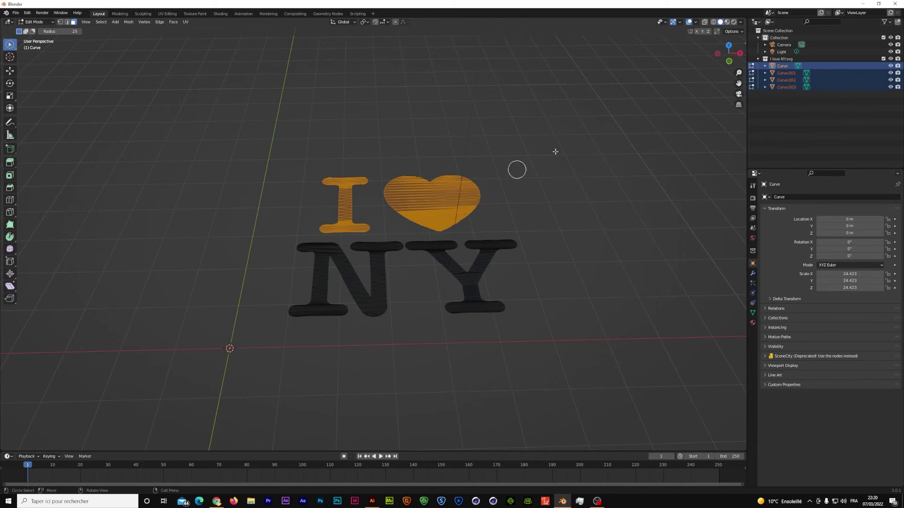
pyautogui.click(729, 52)
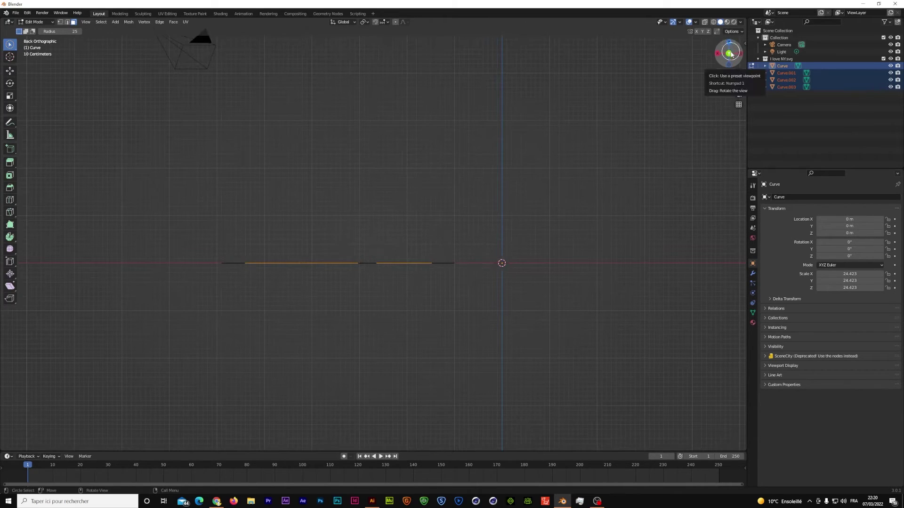
pyautogui.moveTo(729, 51); pyautogui.dragTo(730, 44)
pyautogui.click(729, 45)
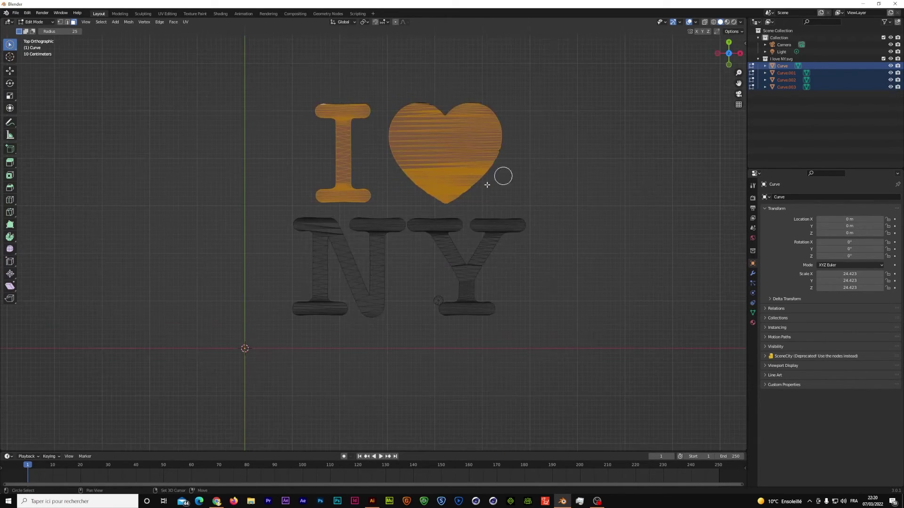
pyautogui.moveTo(316, 219); pyautogui.dragTo(372, 305)
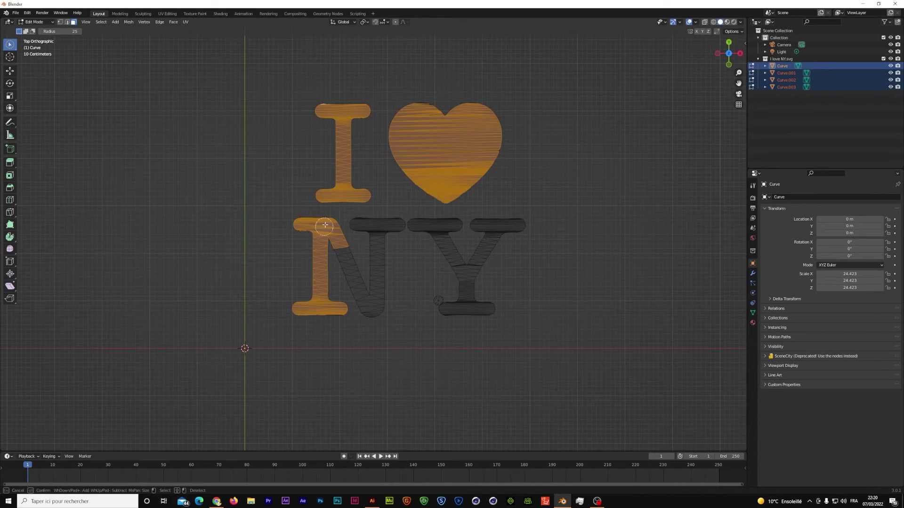
pyautogui.moveTo(372, 305); pyautogui.dragTo(366, 318)
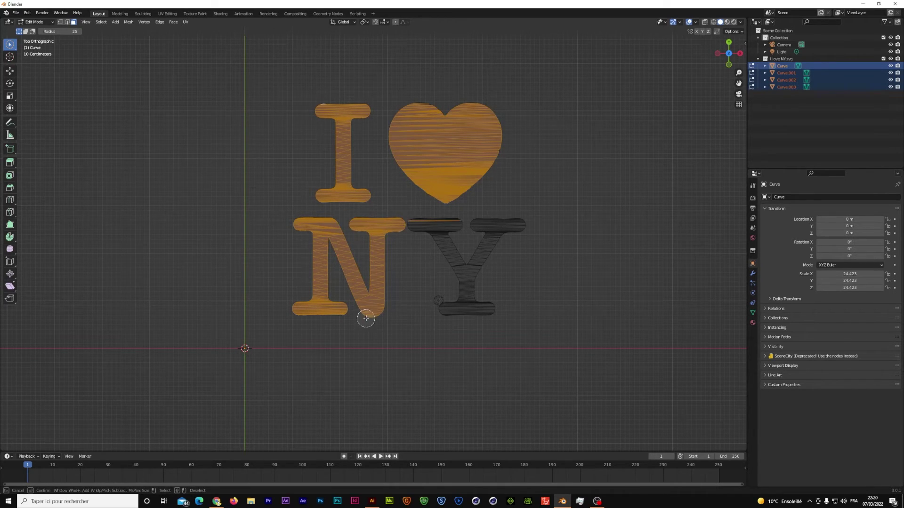
pyautogui.rightClick(365, 318)
pyautogui.press('c')
pyautogui.moveTo(414, 225)
pyautogui.mouseDown()
pyautogui.moveTo(448, 223)
pyautogui.moveTo(471, 309)
pyautogui.moveTo(475, 222)
pyautogui.mouseUp()
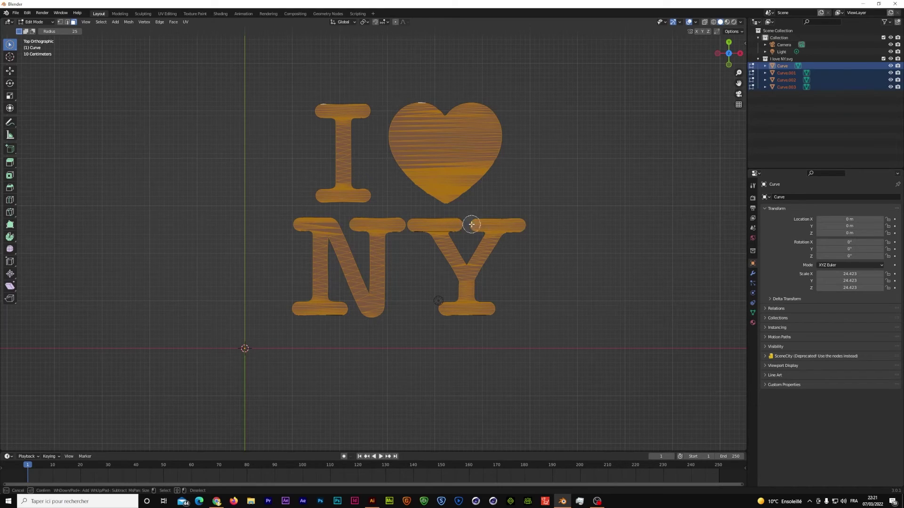
# Extrude the selected I, heart, N and Y faces together straight up along Z
pyautogui.rightClick(418, 124)
pyautogui.moveTo(731, 55); pyautogui.dragTo(426, 242)
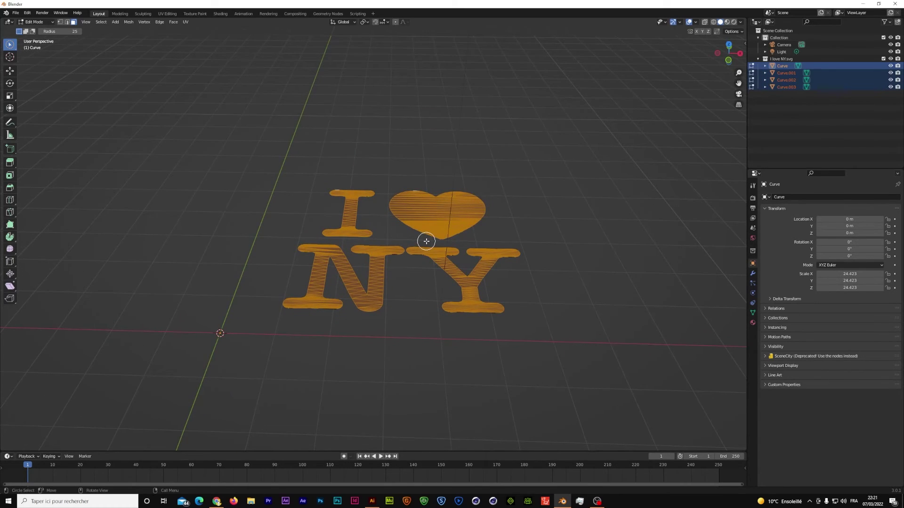
pyautogui.press('e')
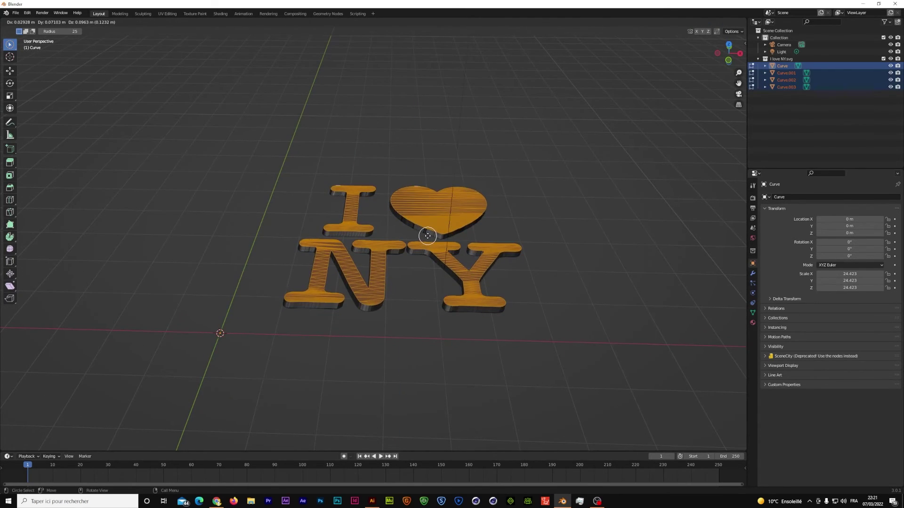
pyautogui.press('z')
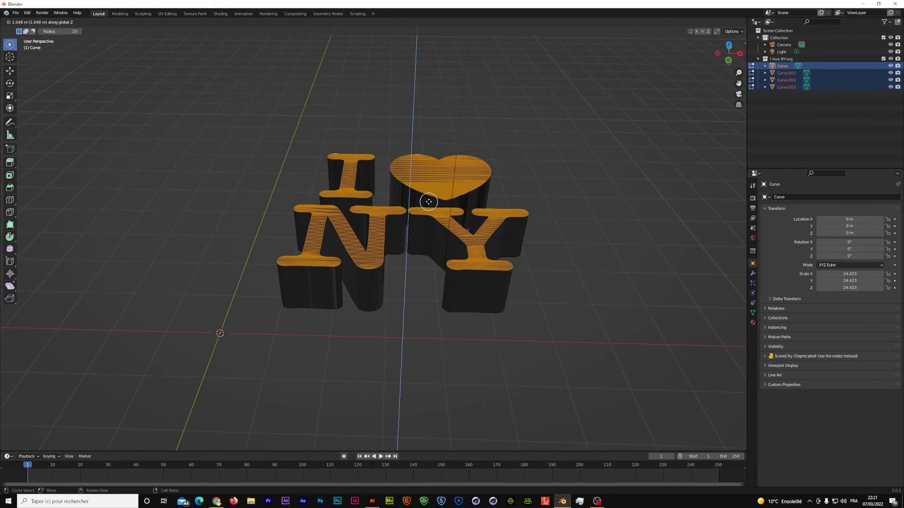
pyautogui.click(428, 201)
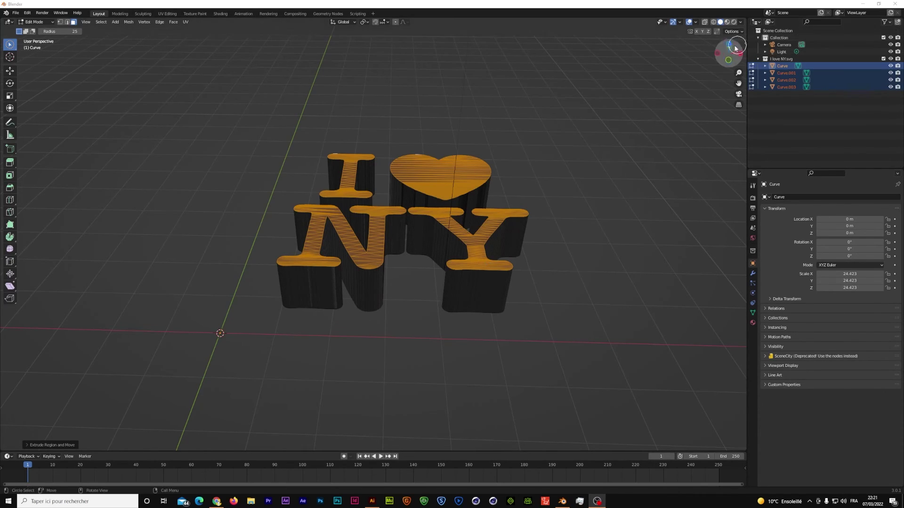
# Orbit around the extruded I ♥ NY logo and deselect all its geometry
pyautogui.moveTo(730, 49)
pyautogui.mouseDown()
pyautogui.moveTo(517, 265)
pyautogui.moveTo(736, 120)
pyautogui.moveTo(600, 149)
pyautogui.mouseUp()
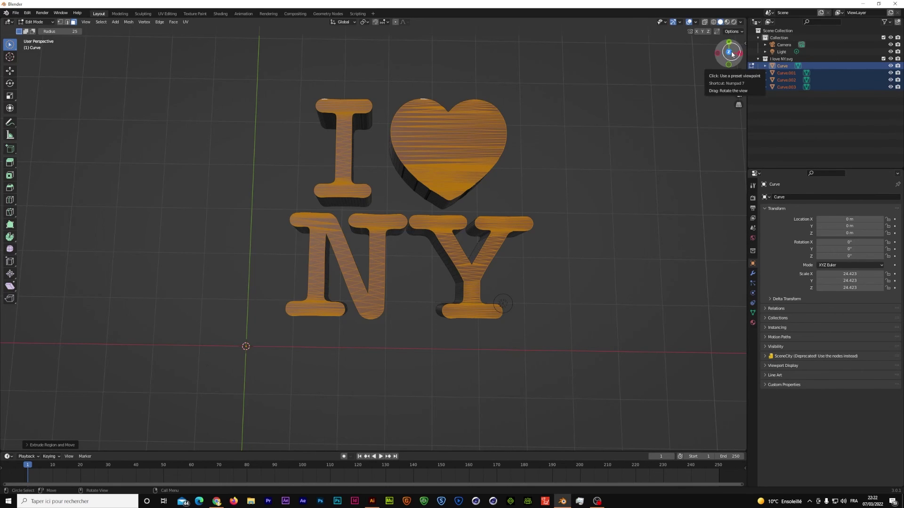
pyautogui.moveTo(731, 56)
pyautogui.mouseDown()
pyautogui.moveTo(729, 65)
pyautogui.moveTo(732, 55)
pyautogui.mouseUp()
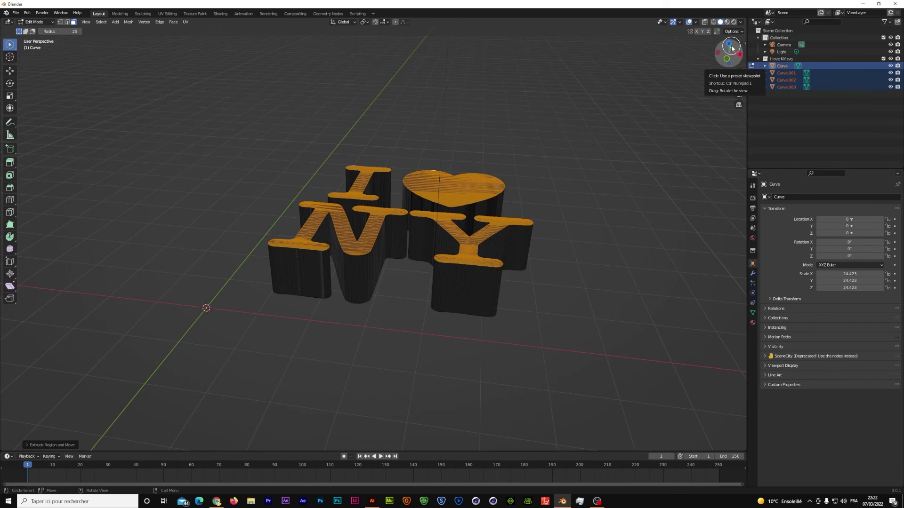
pyautogui.moveTo(730, 48); pyautogui.dragTo(722, 59)
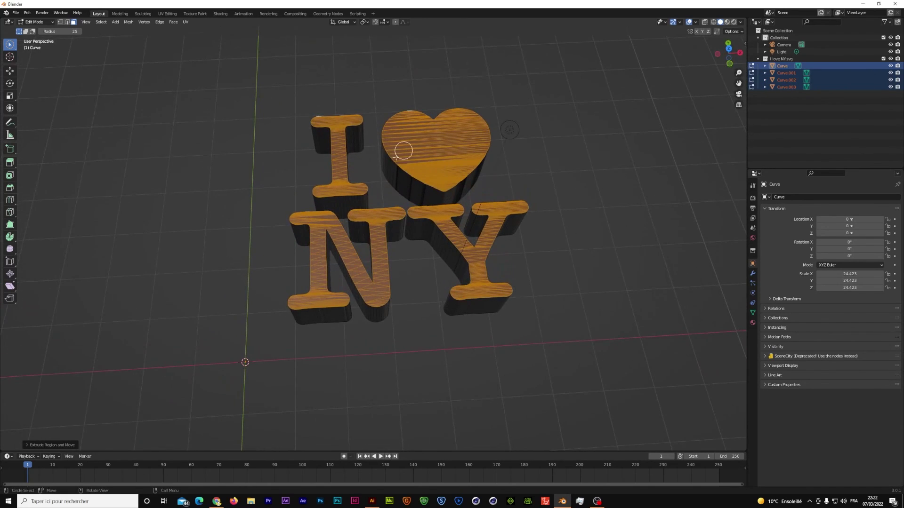
pyautogui.click(571, 155)
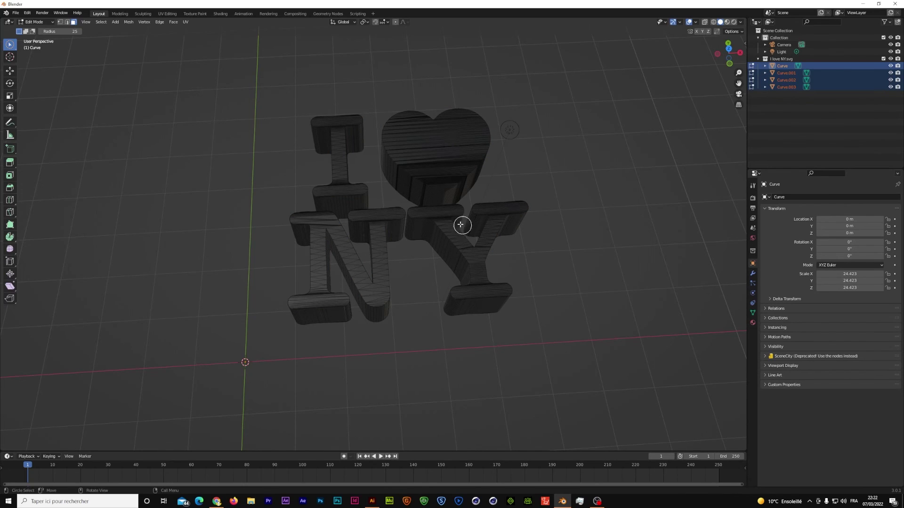
pyautogui.moveTo(728, 48); pyautogui.dragTo(724, 57)
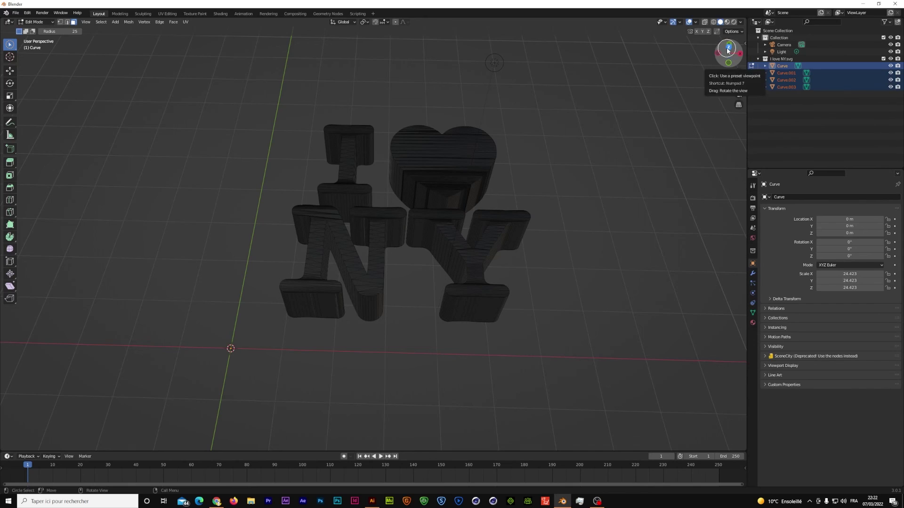
pyautogui.moveTo(729, 51); pyautogui.dragTo(728, 51)
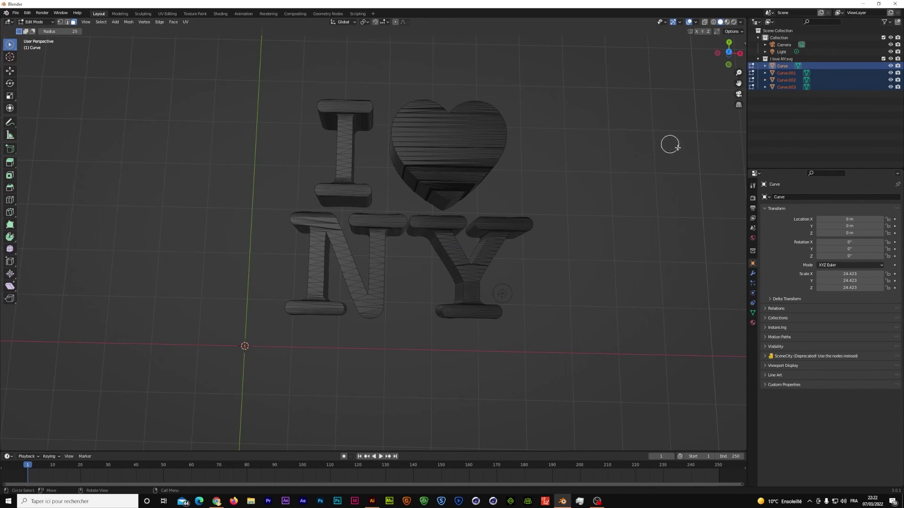